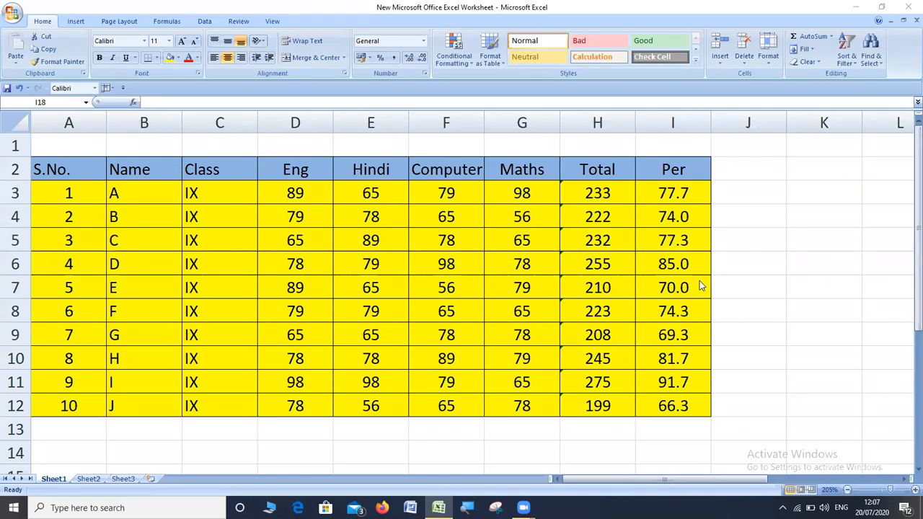
- Examine the SUM formula and its cell range in the first student's Total cell, H3
left_click(603, 191)
left_click(603, 191)
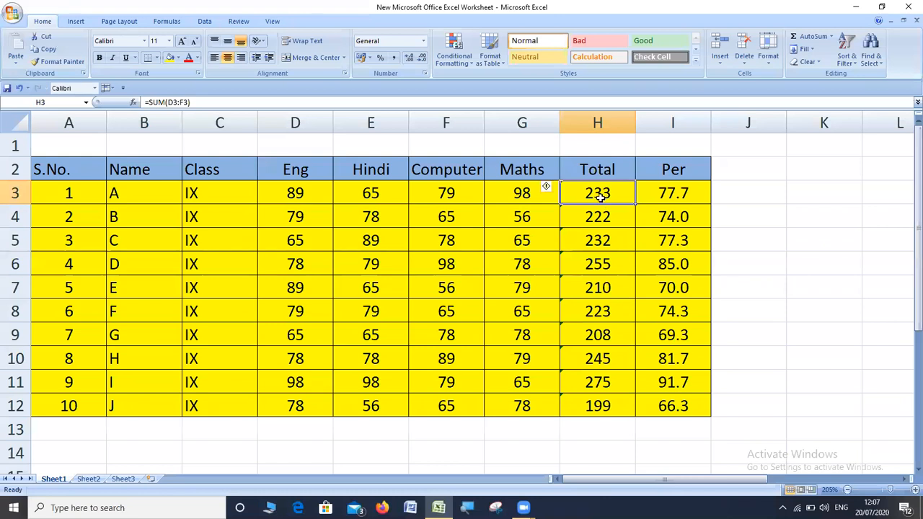
left_click(168, 102)
left_click_drag(170, 102, 137, 105)
left_click(201, 106)
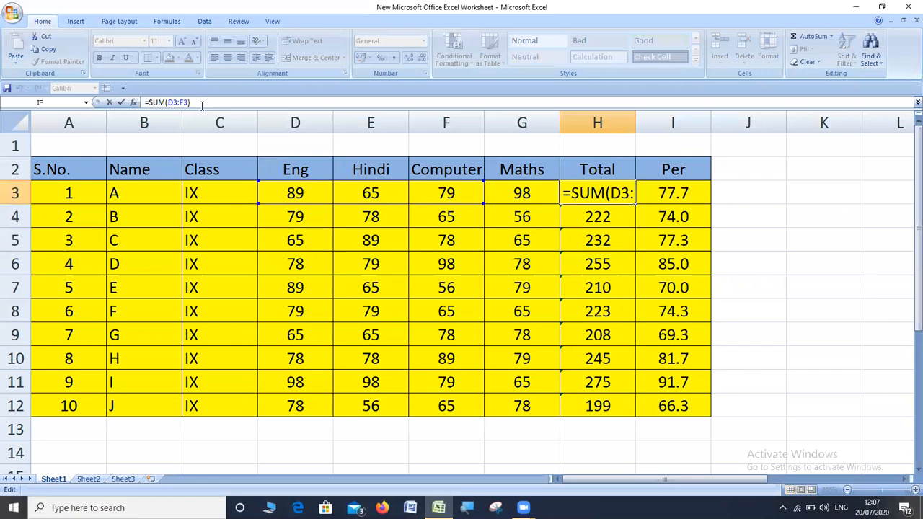
left_click(181, 102)
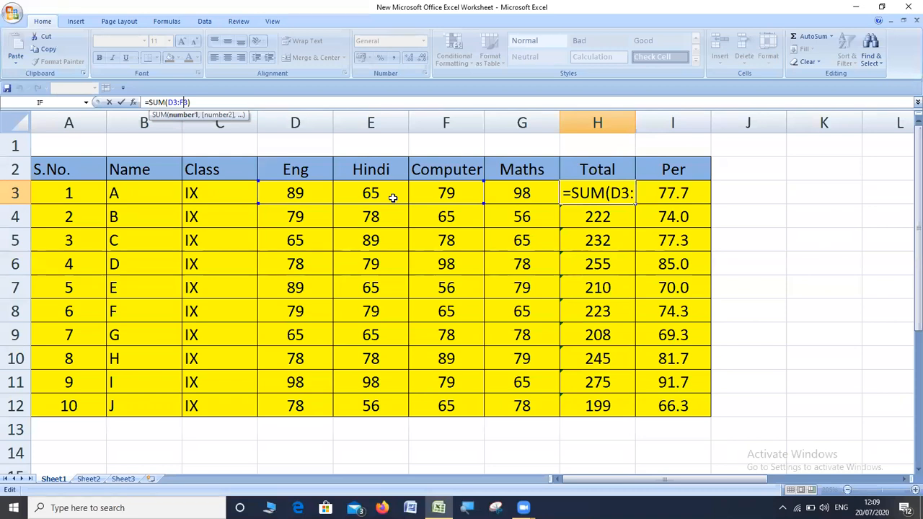
- Clear the contents of the Total and Per columns for all students, H3:I12
left_click(664, 191)
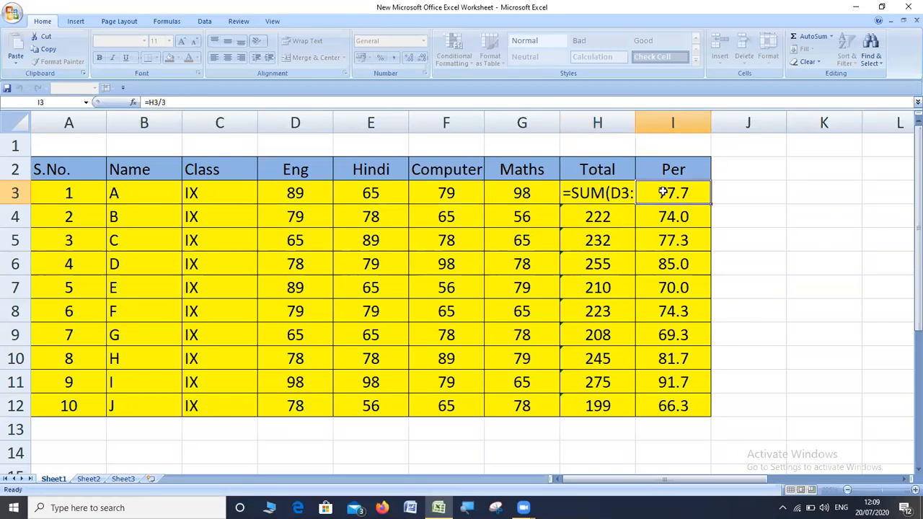
left_click_drag(595, 193, 664, 411)
key("Delete")
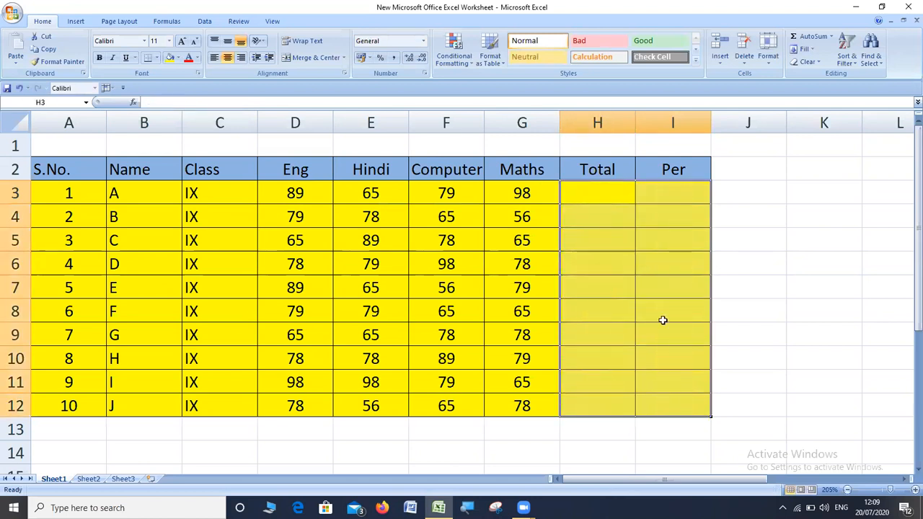
- Enter =sum(D3:G3) in H3 to total the first student's marks
left_click(586, 194)
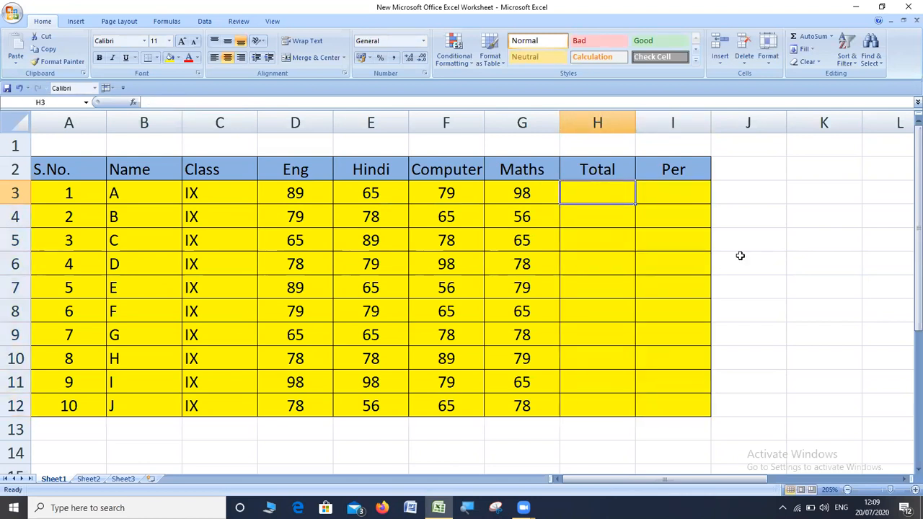
type("=")
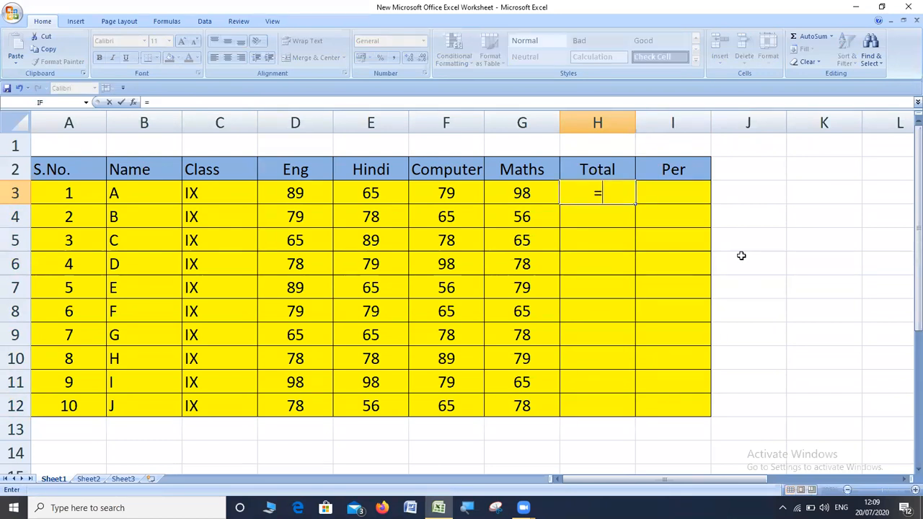
type("sum(")
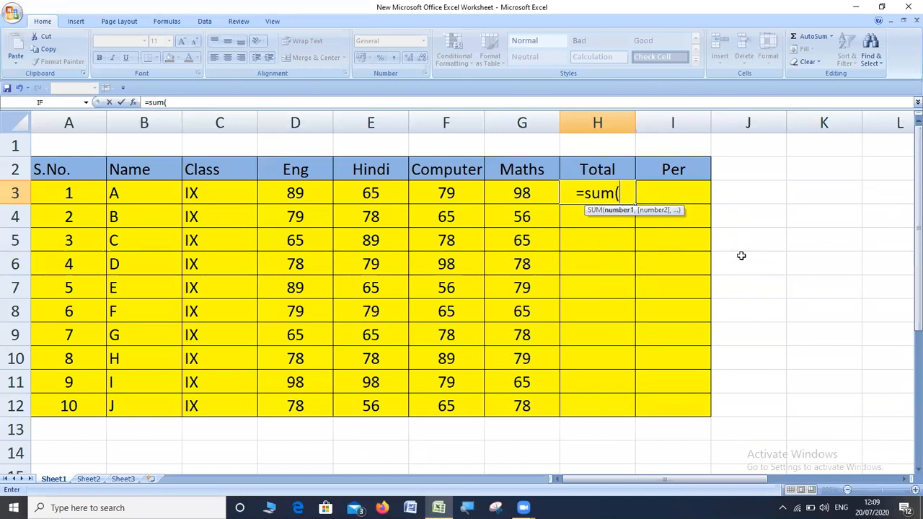
left_click_drag(326, 199, 500, 199)
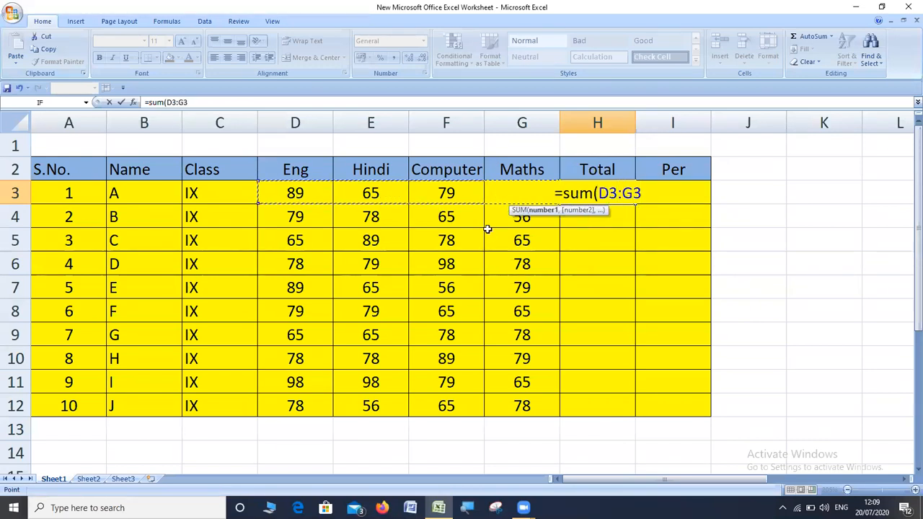
type(")")
key("Return")
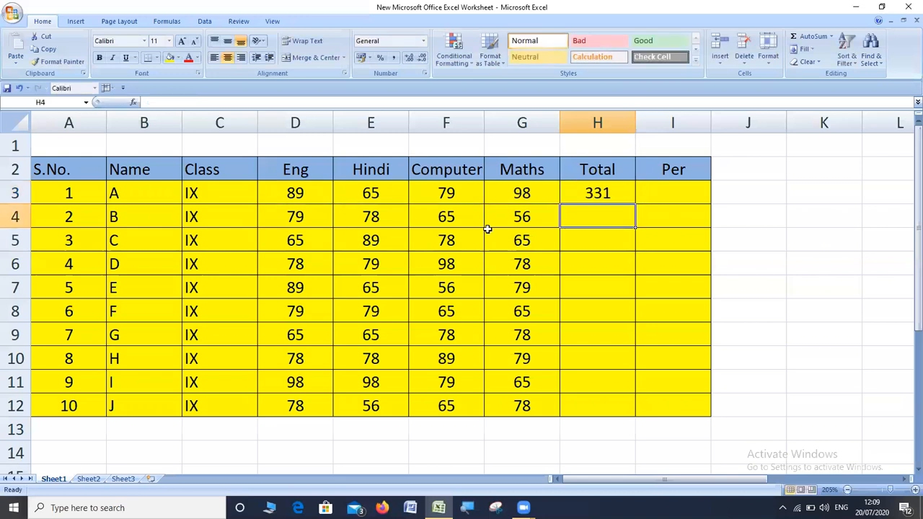
key("Up")
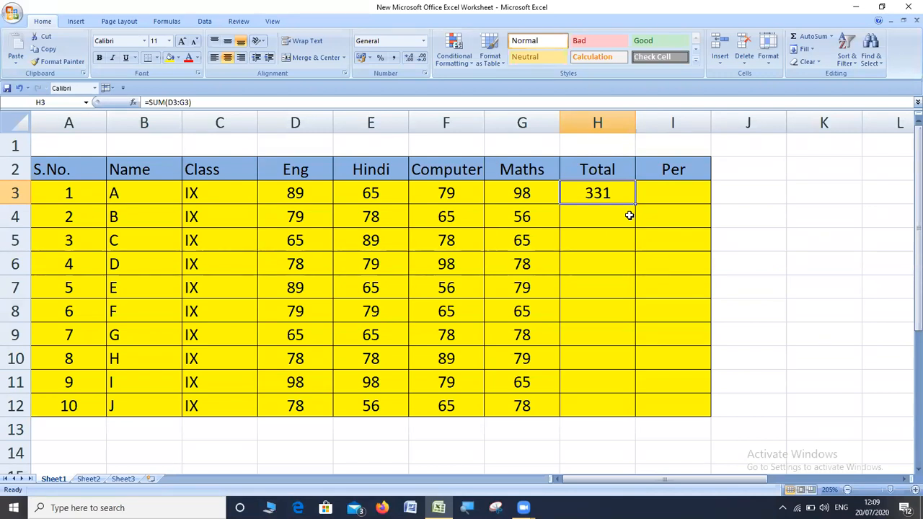
- Review the first student's Eng, Hindi, Computer and Maths marks against the Total cell
left_click(308, 186)
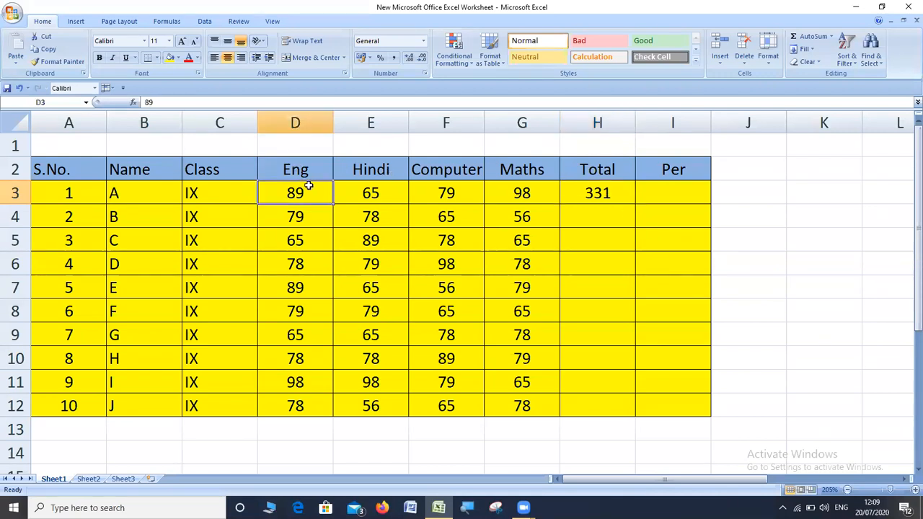
left_click(367, 186)
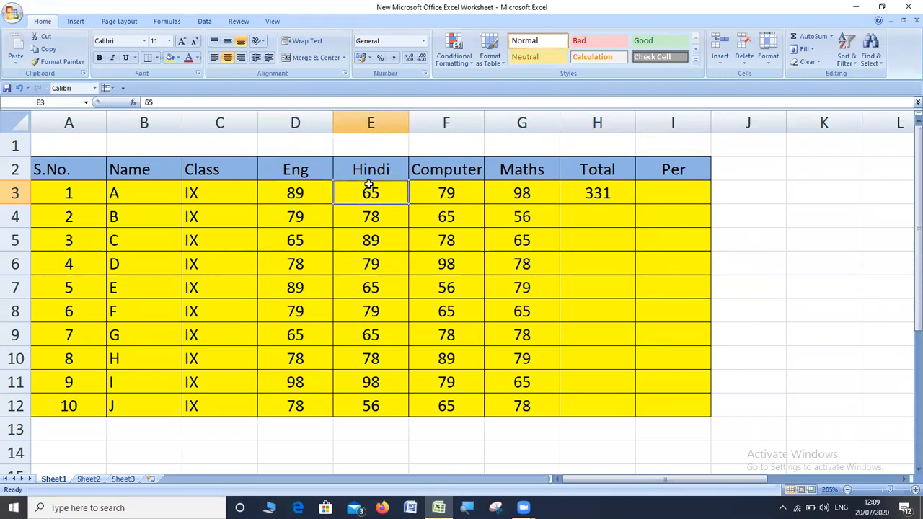
left_click(465, 193)
left_click(524, 188)
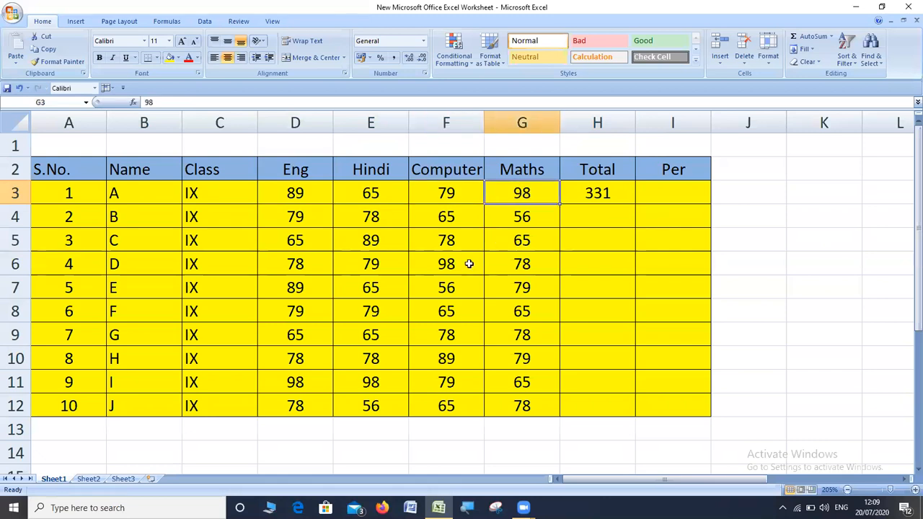
left_click(596, 197)
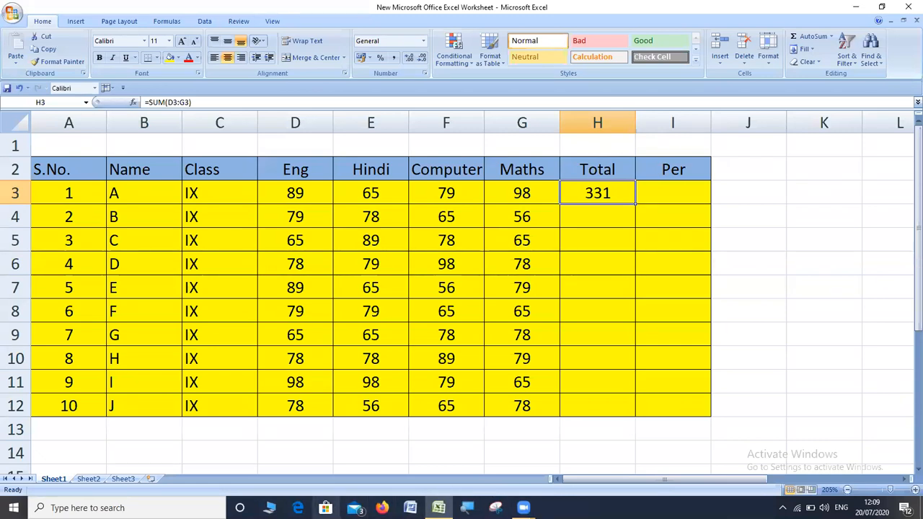
- Enlarge the screen with Magnifier and examine the SUM formula in H3
left_click(465, 507)
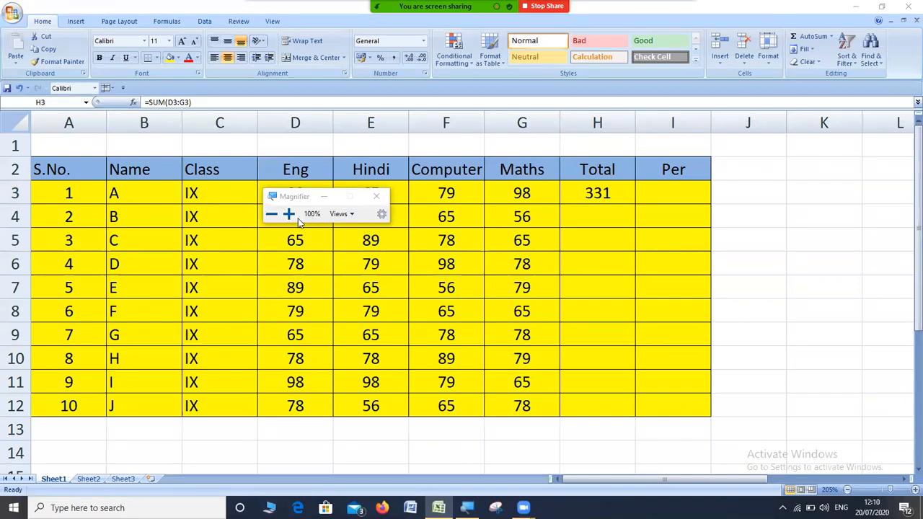
left_click(289, 214)
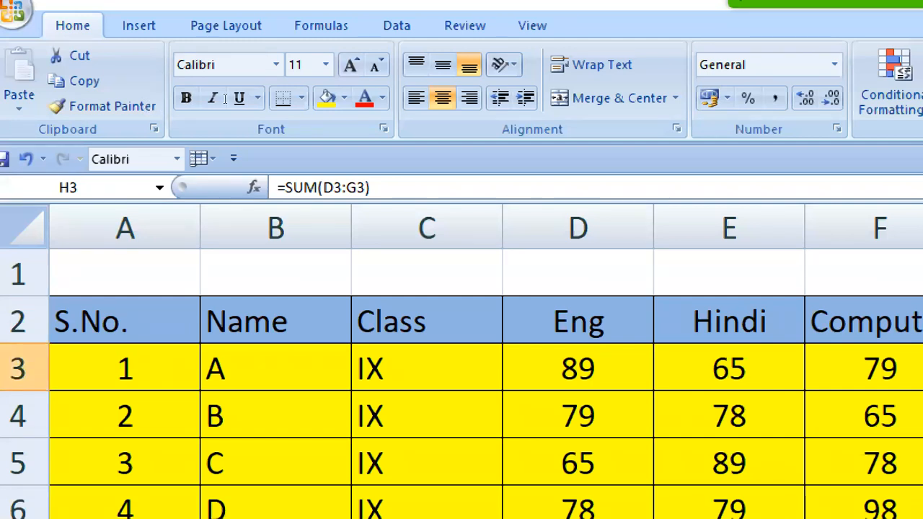
left_click_drag(426, 188, 277, 187)
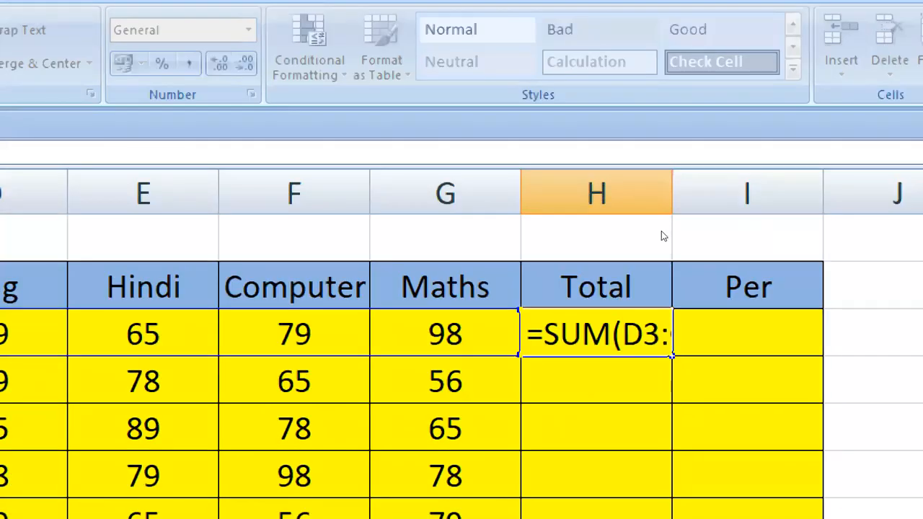
key("Return")
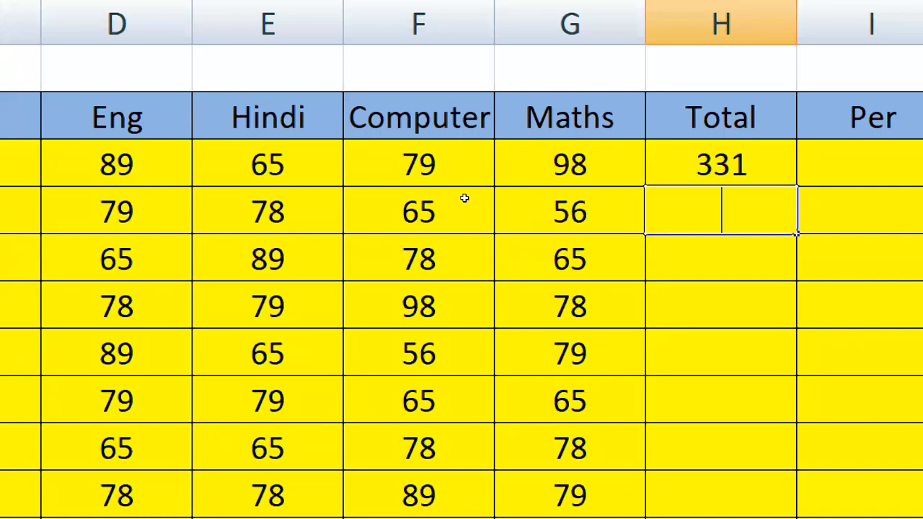
key("Up")
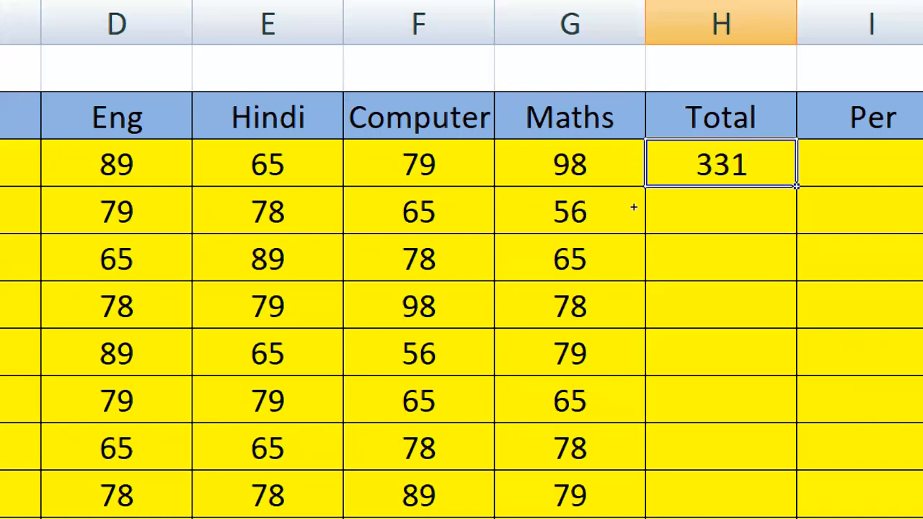
- Fill the Total formula from H3 down through H12 for all remaining students
left_click(824, 204)
left_click(719, 159)
left_click_drag(628, 241, 638, 419)
left_click_drag(639, 380, 620, 449)
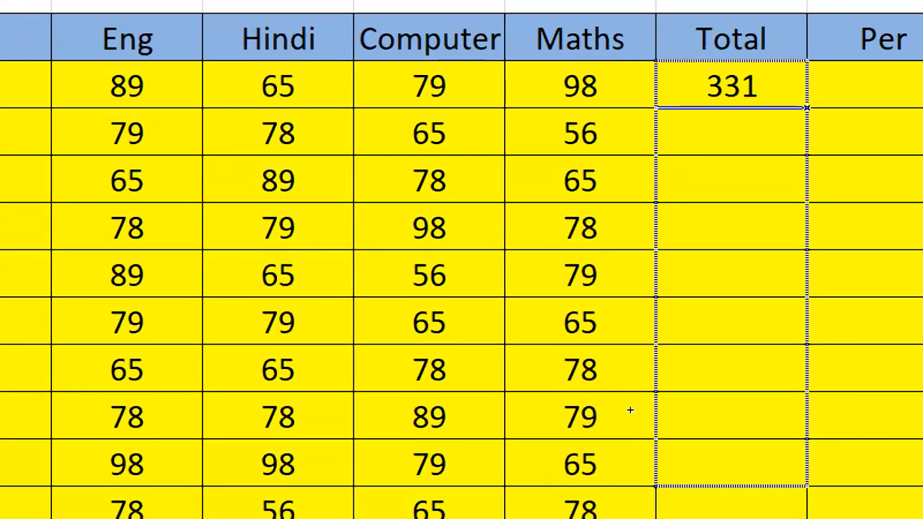
left_click_drag(629, 409, 628, 453)
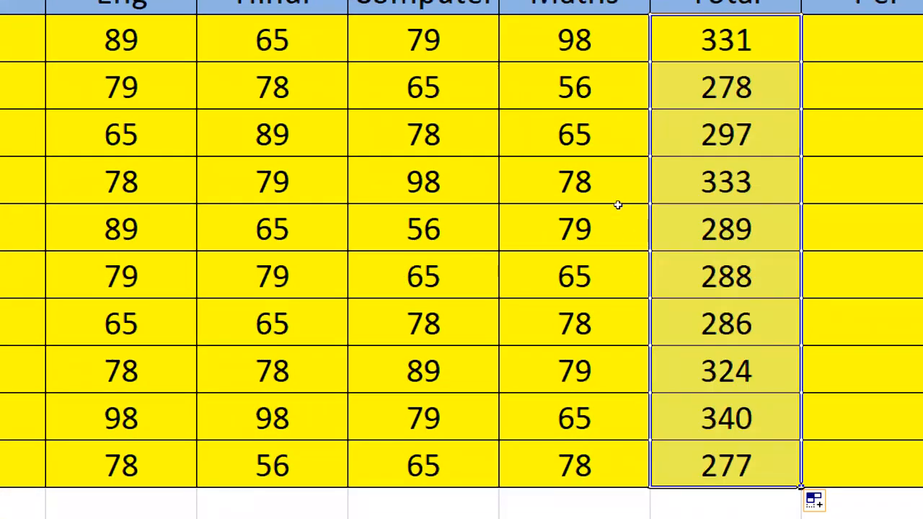
- Examine the filled Total cells and the cell references in their SUM formulas
key("Down")
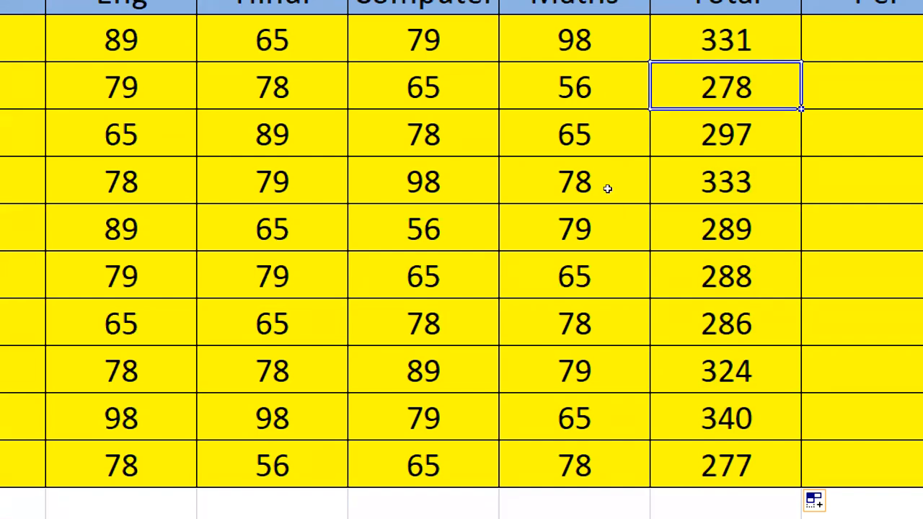
key("Up")
key("Left")
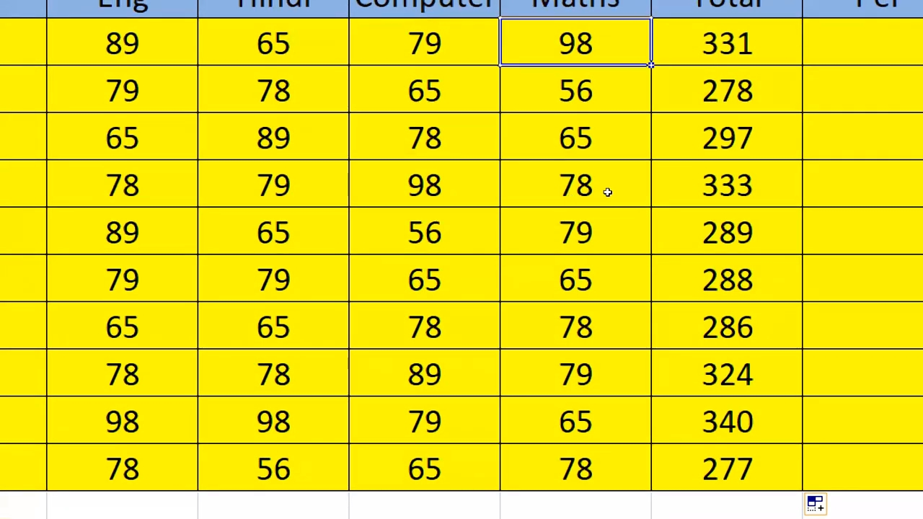
key("Right")
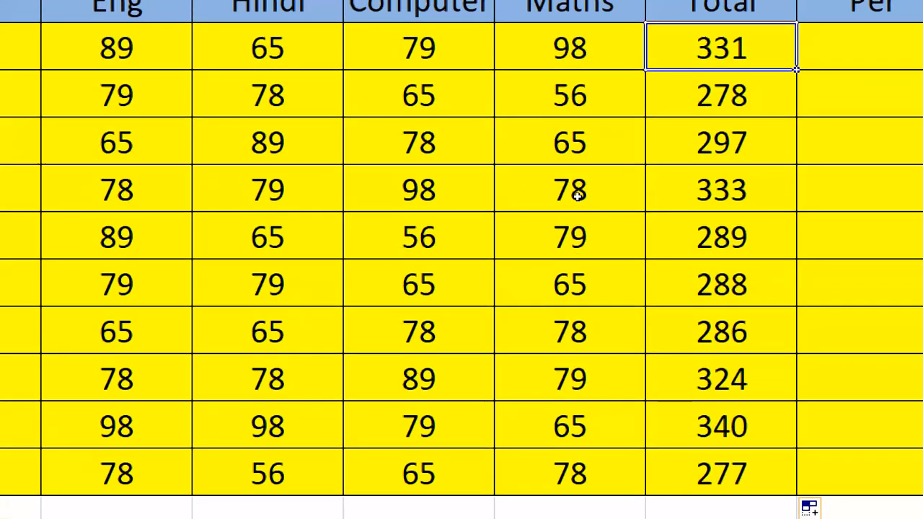
key("Down")
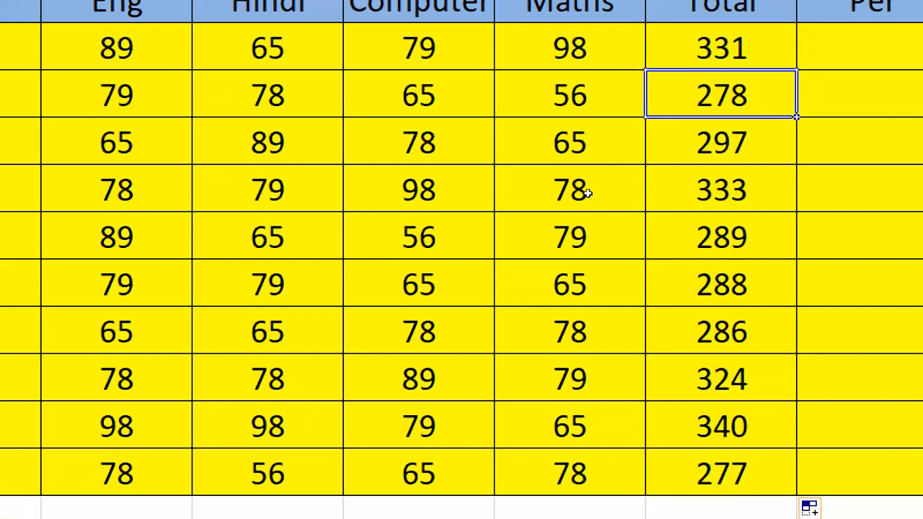
key("Up")
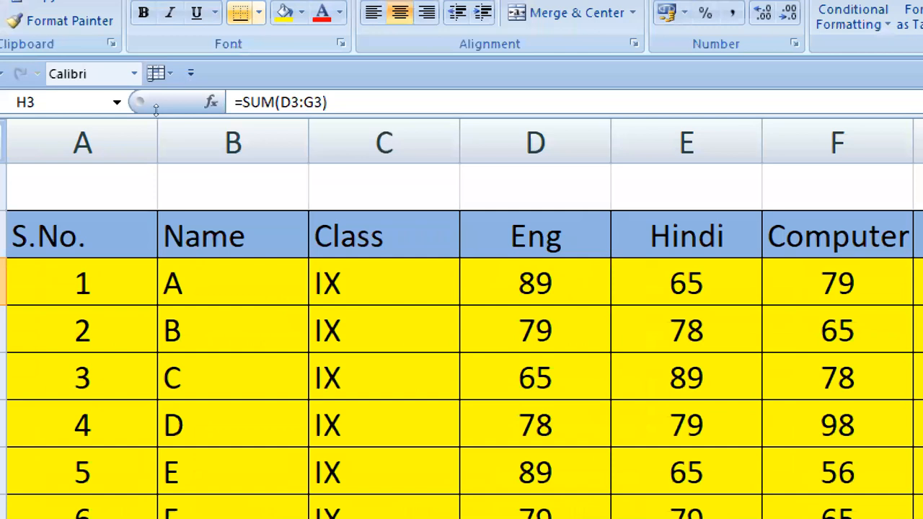
left_click_drag(277, 103, 314, 103)
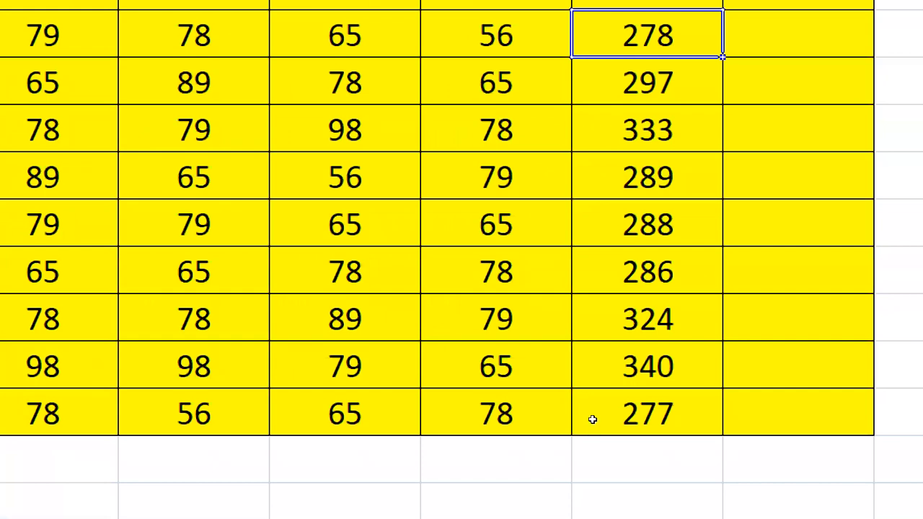
left_click(582, 405)
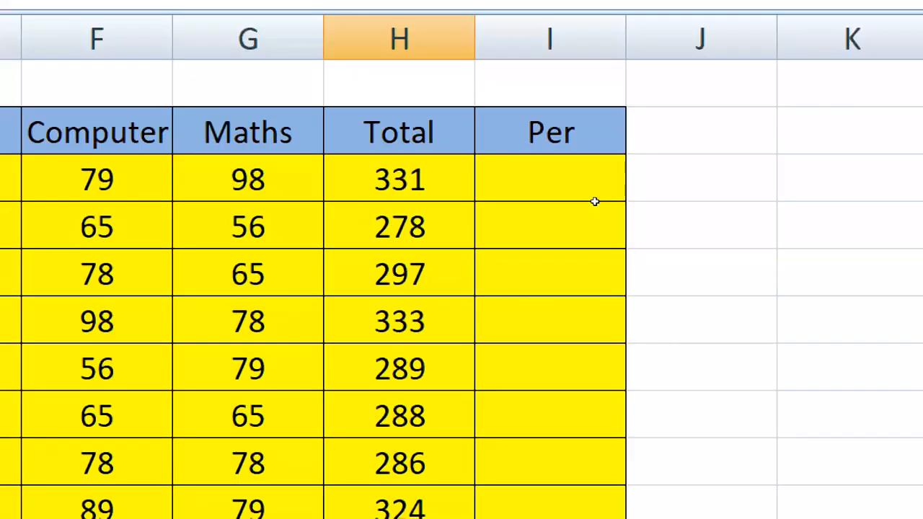
left_click(399, 173)
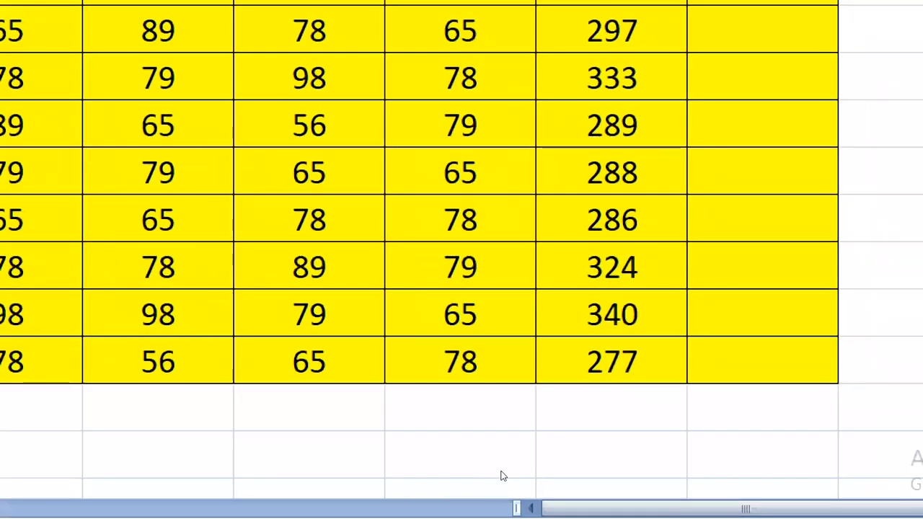
- Switch to Magnifier, return the screen magnification to 100% and minimize its window
key("super")
key("super")
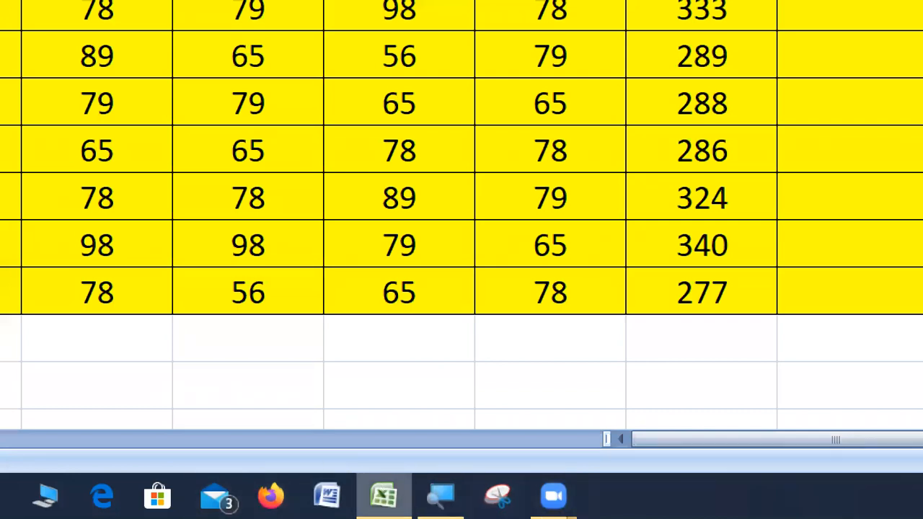
left_click(440, 496)
left_click(371, 361)
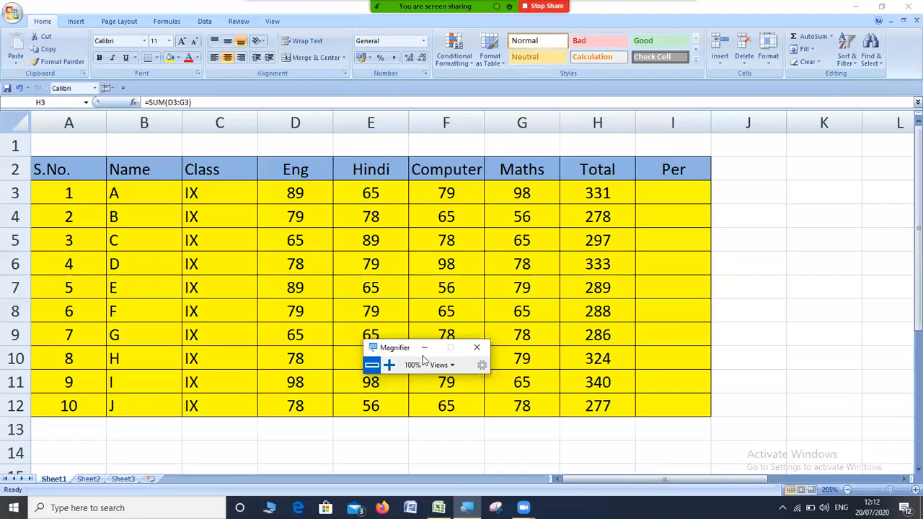
left_click(424, 348)
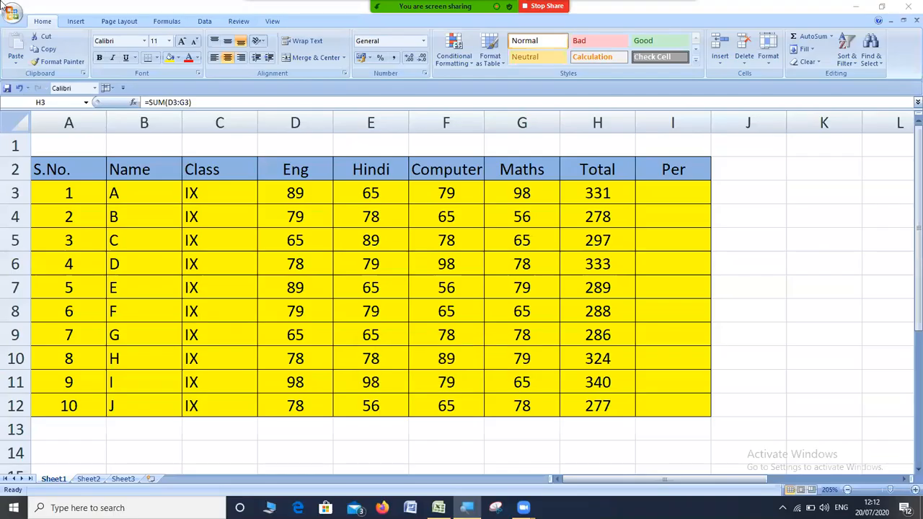
- Calculate the first student's percentage in I3 with the formula =H3/4
left_click(650, 191)
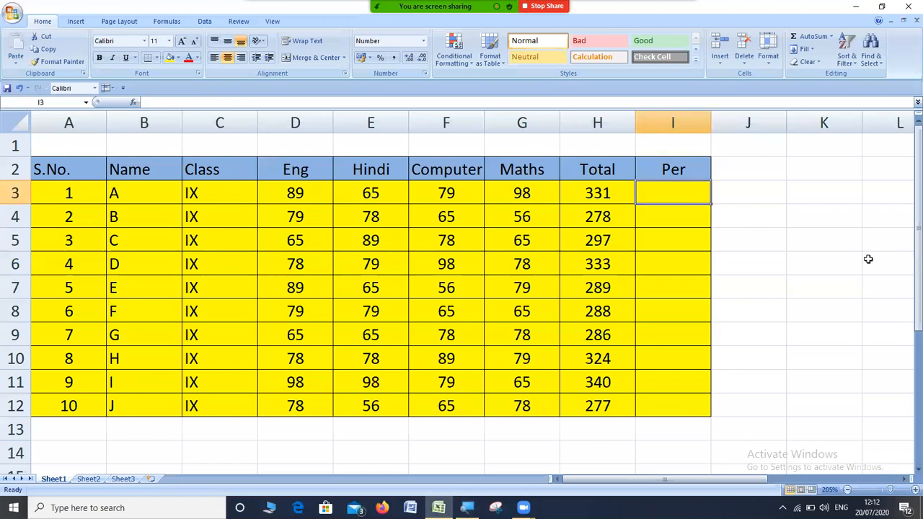
type("=")
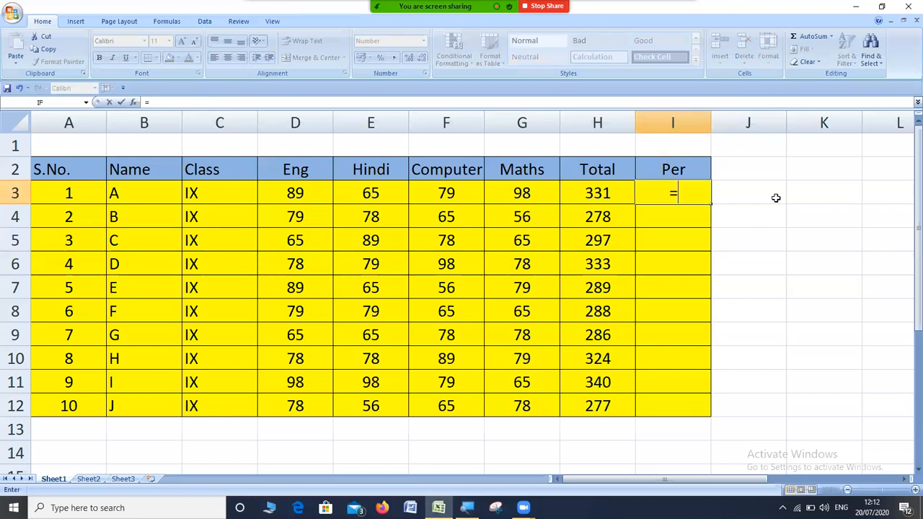
left_click(597, 194)
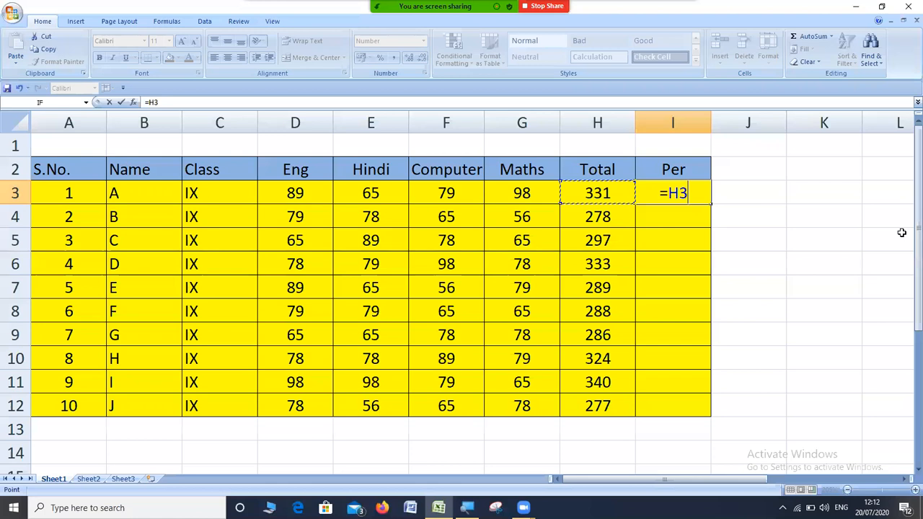
type("/")
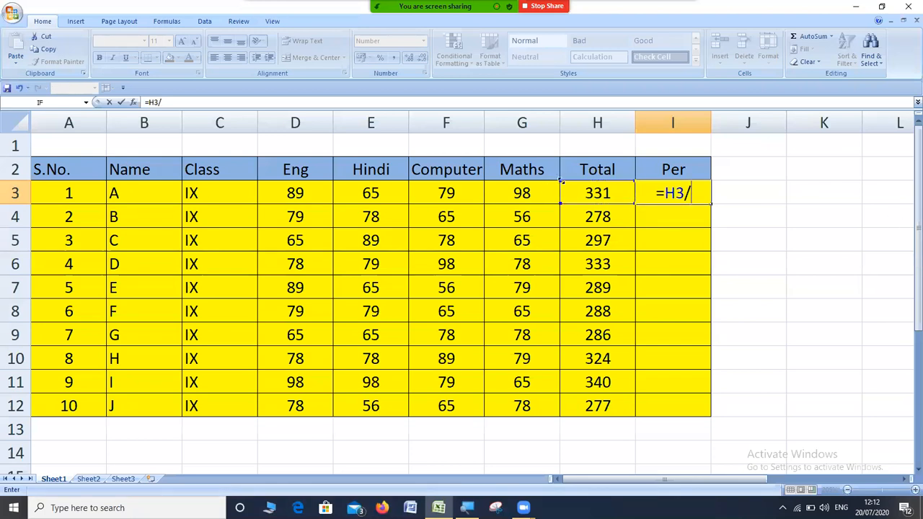
type("4")
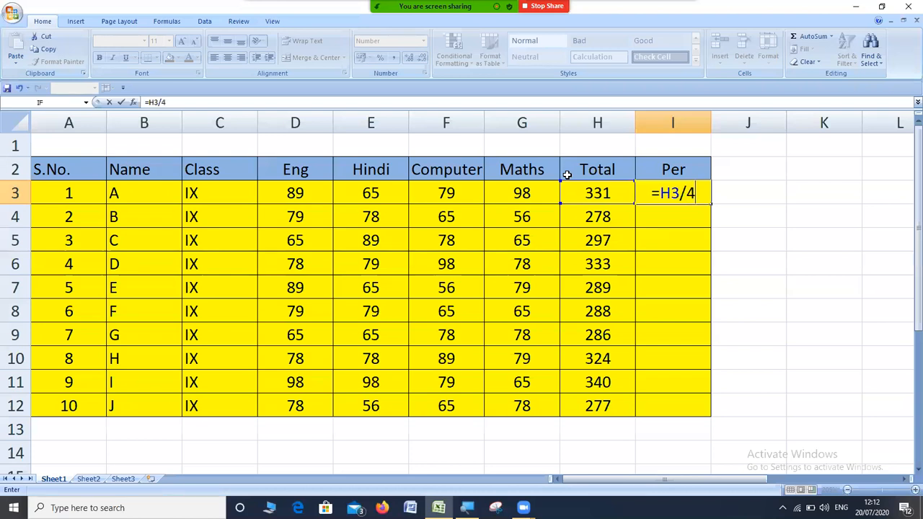
key("Return")
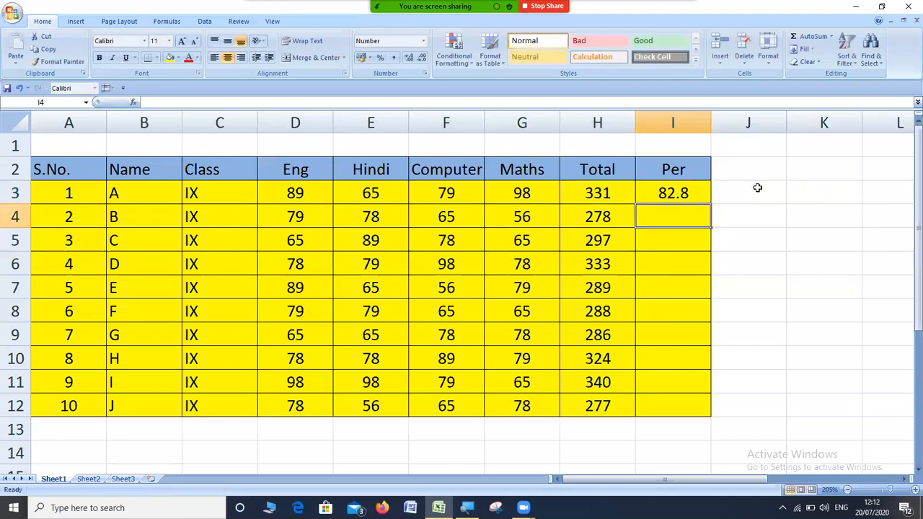
- Highlight the percentage formula in I3 for review and restore it as =H3/4
left_click(686, 189)
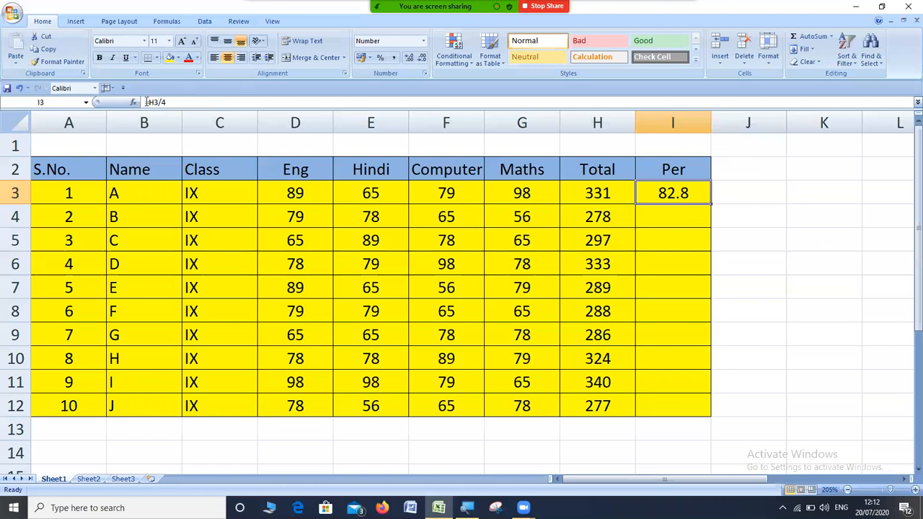
left_click_drag(146, 102, 170, 104)
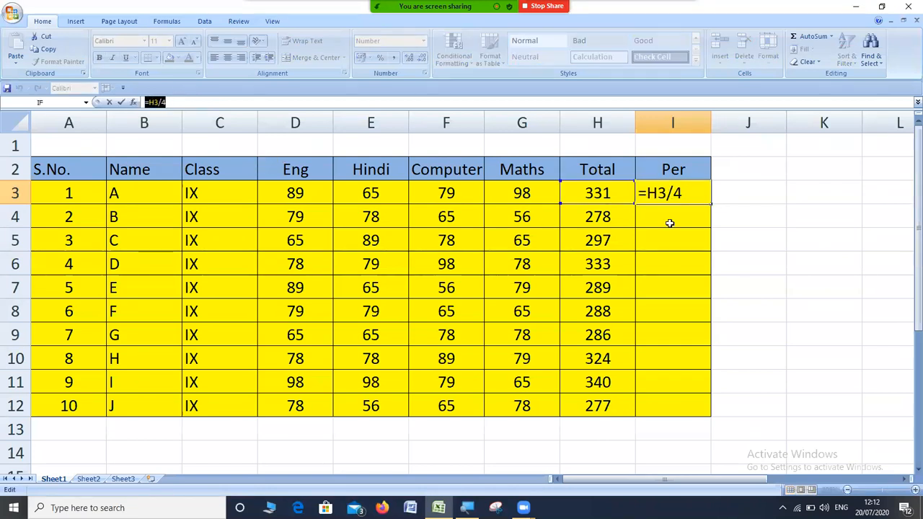
left_click(737, 200)
key("F2")
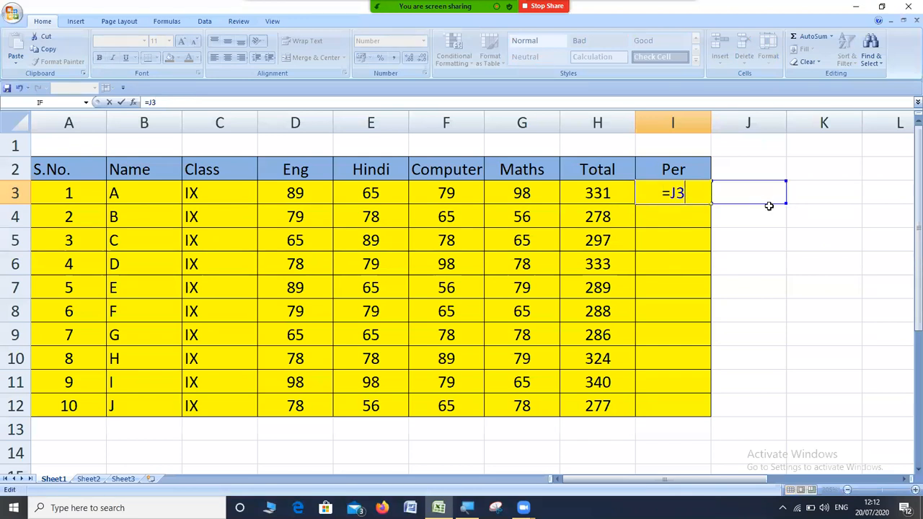
key("ctrl+z")
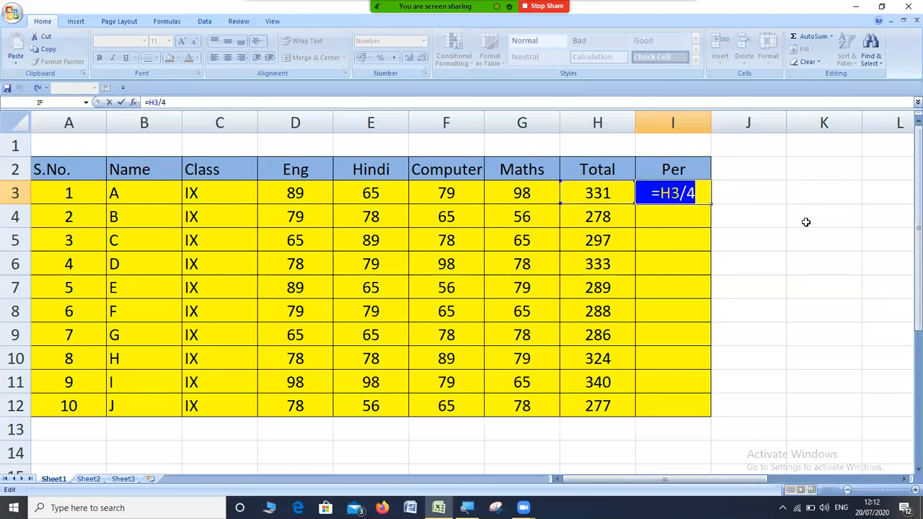
key("Return")
- Fill the percentage formula from I3 down through I12, checking the cell references in I4 and I5 along the way
left_click(696, 191)
left_click_drag(711, 206, 712, 225)
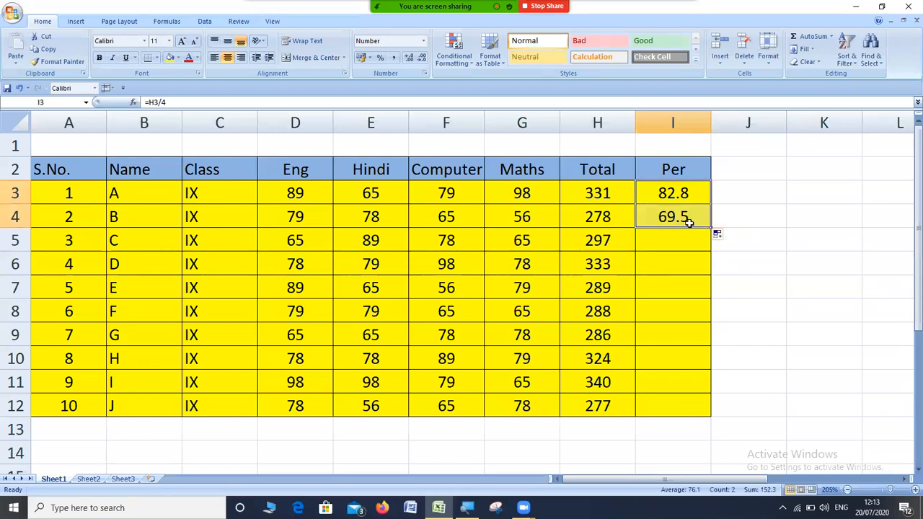
left_click(694, 221)
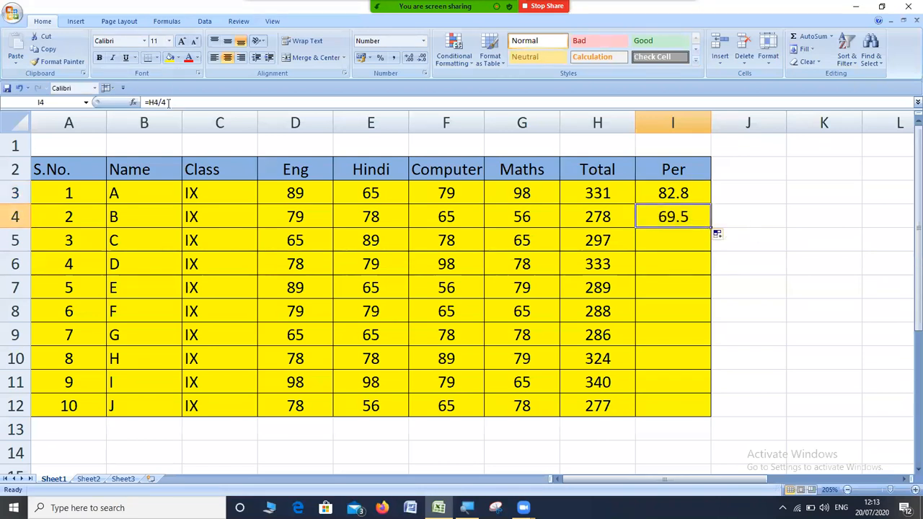
left_click_drag(710, 229, 708, 247)
left_click(671, 241)
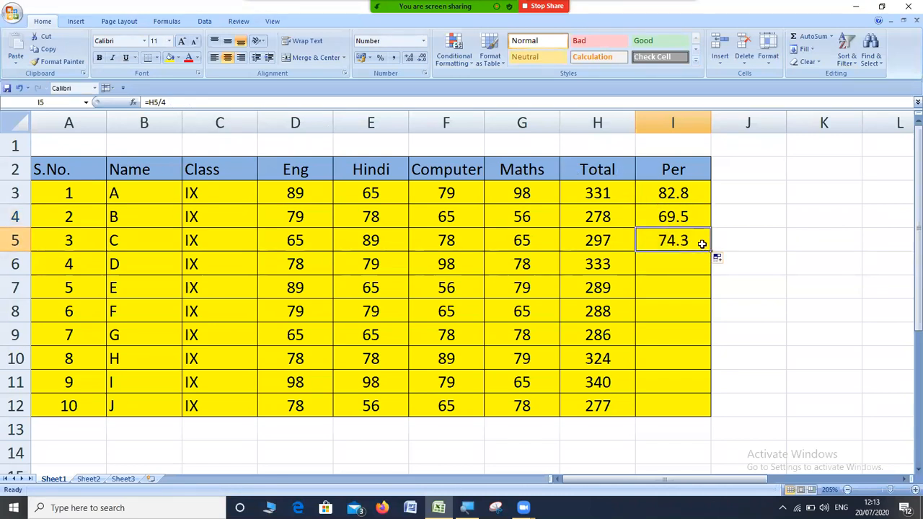
left_click_drag(712, 255, 700, 414)
- Examine the filled percentage cells in the Per column and the formula in I3
left_click(683, 289)
left_click(667, 195)
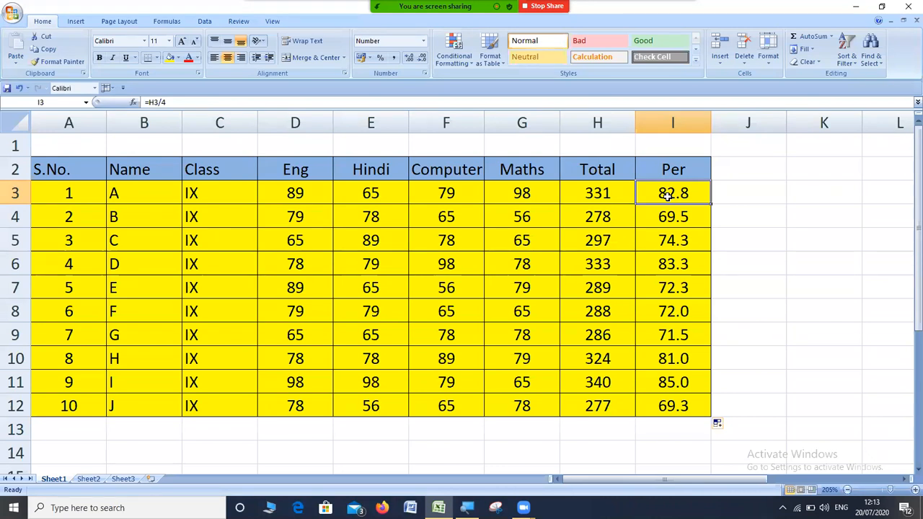
left_click_drag(675, 212, 673, 267)
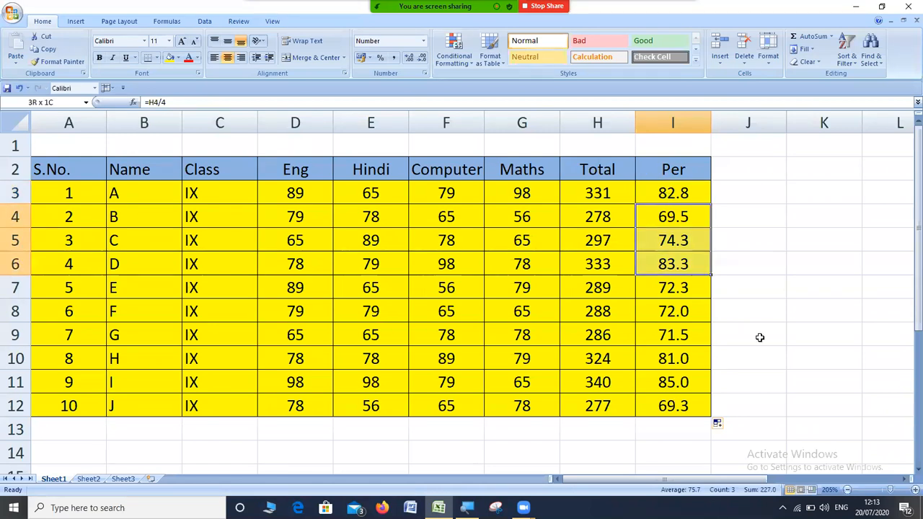
- Undo the percentage fill below I3 and fill the formula again into I4 only
key("ctrl+z")
left_click(745, 284)
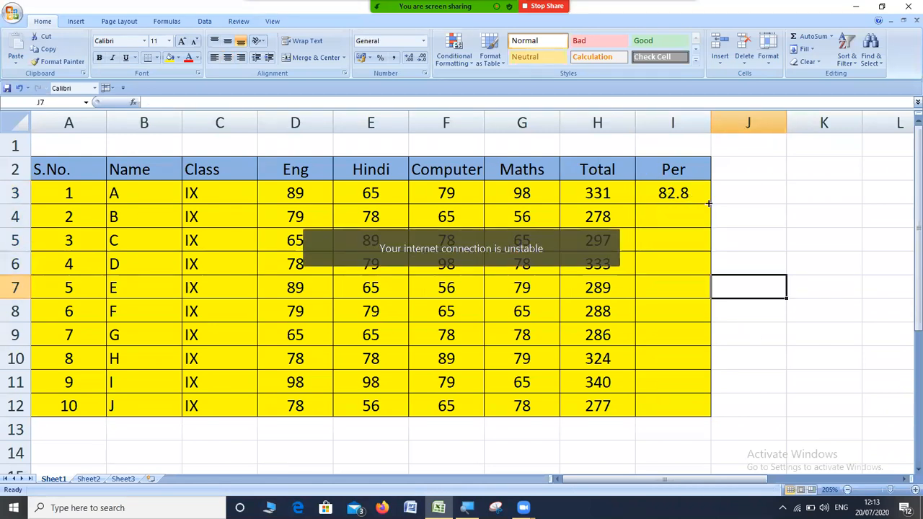
left_click(705, 201)
left_click_drag(711, 205, 699, 216)
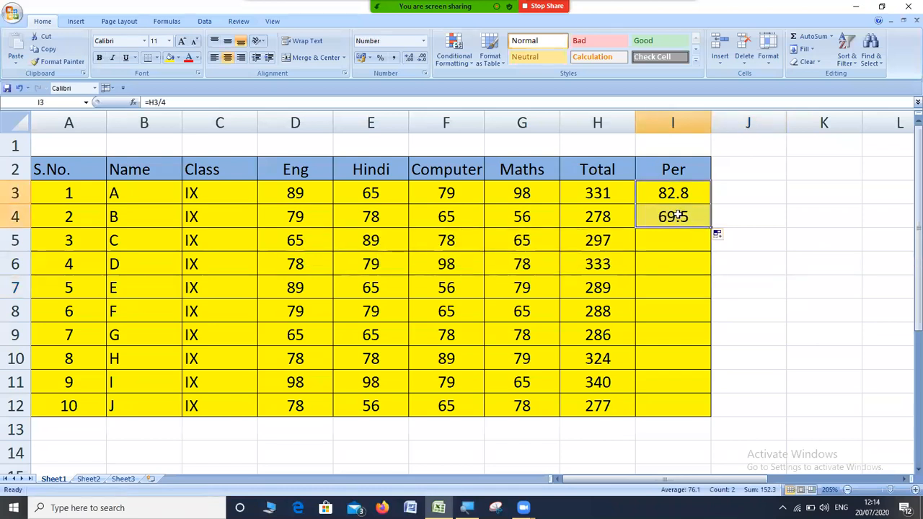
left_click(677, 215)
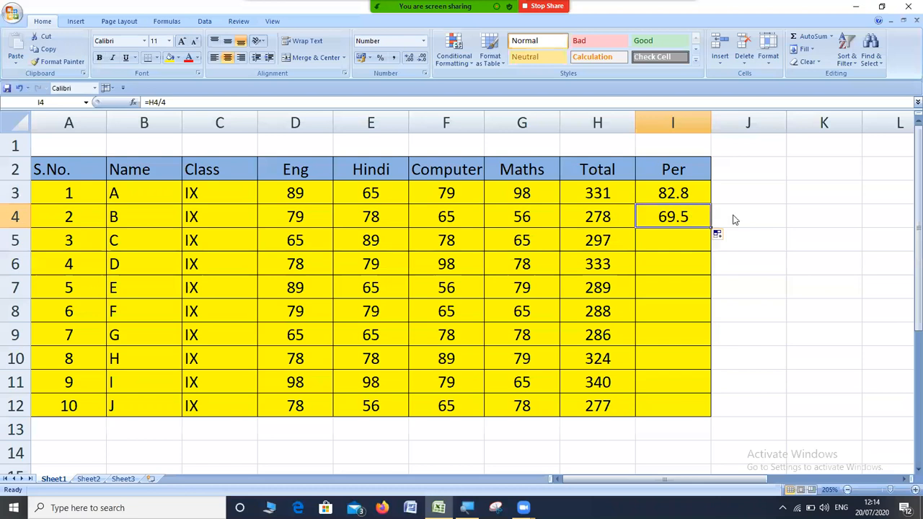
- Clear the percentage formulas from I4 and I3
key("Delete")
left_click(696, 193)
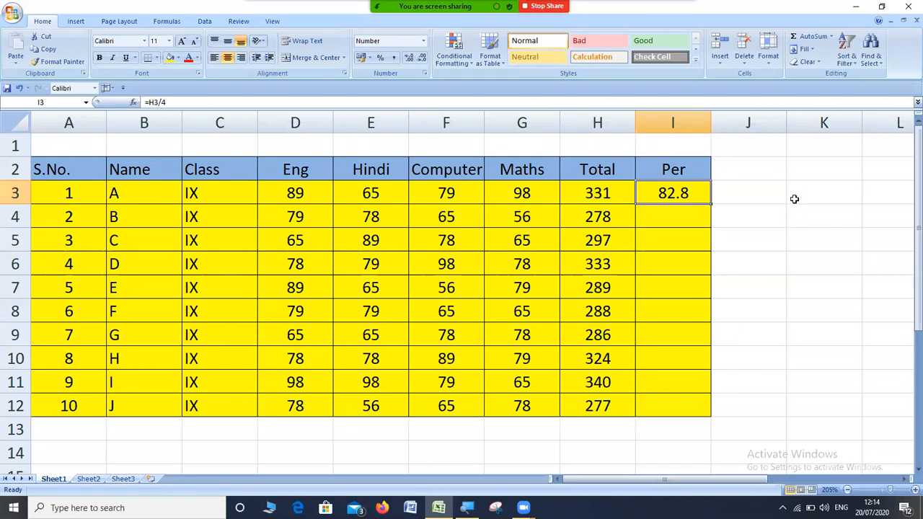
key("Delete")
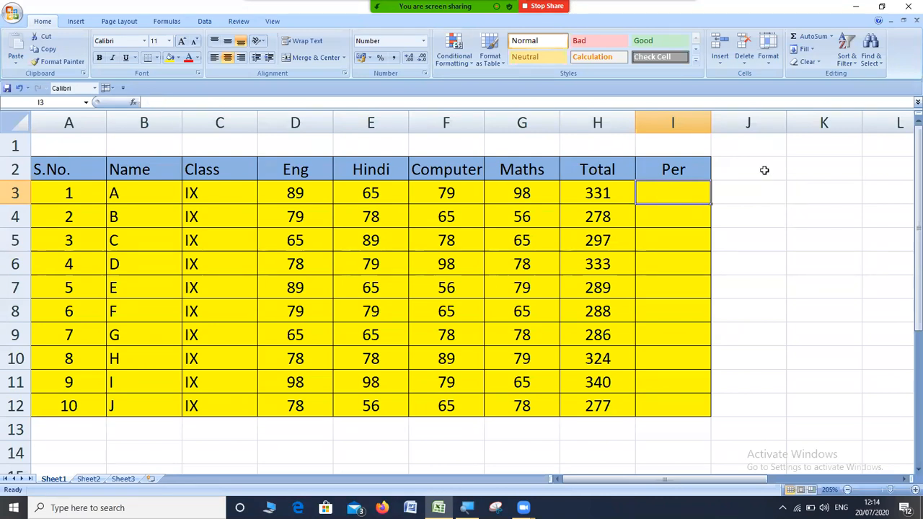
- Enter 40% in cell K2 as a sample percentage and clear it again
left_click(811, 164)
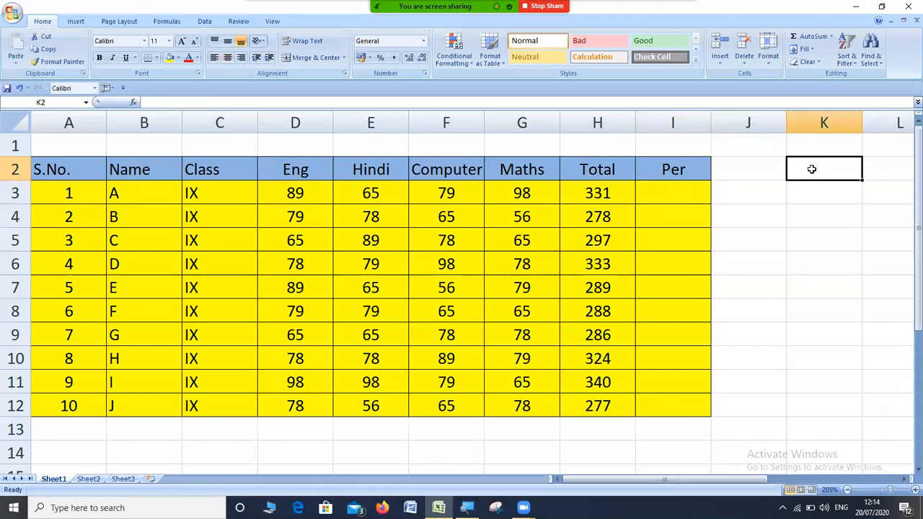
type("40")
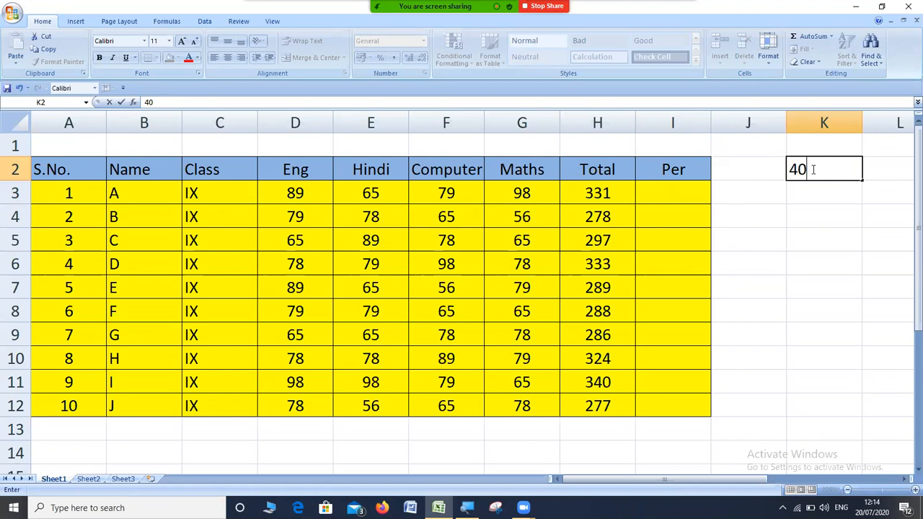
type("%")
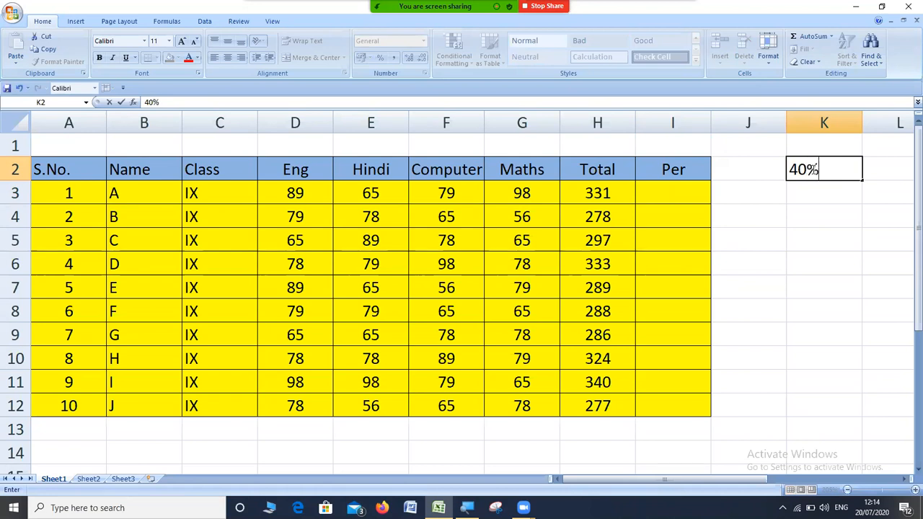
key("Return")
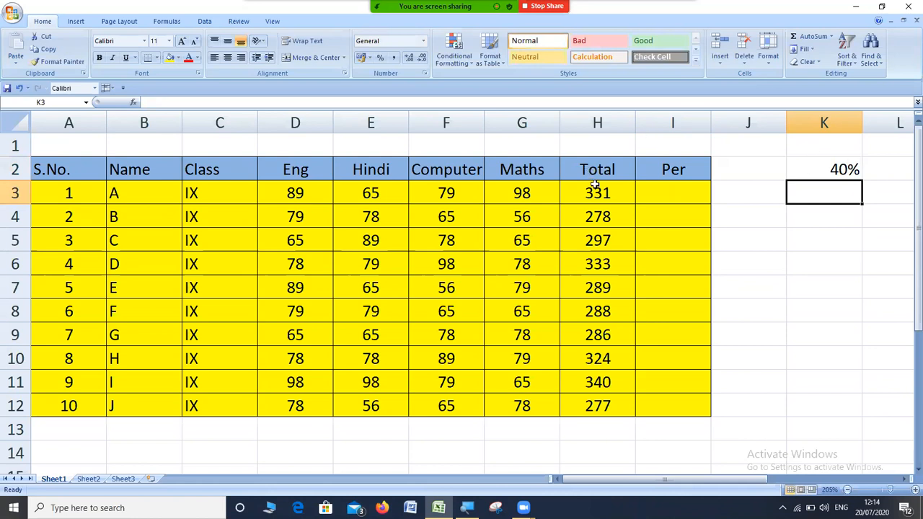
left_click(851, 171)
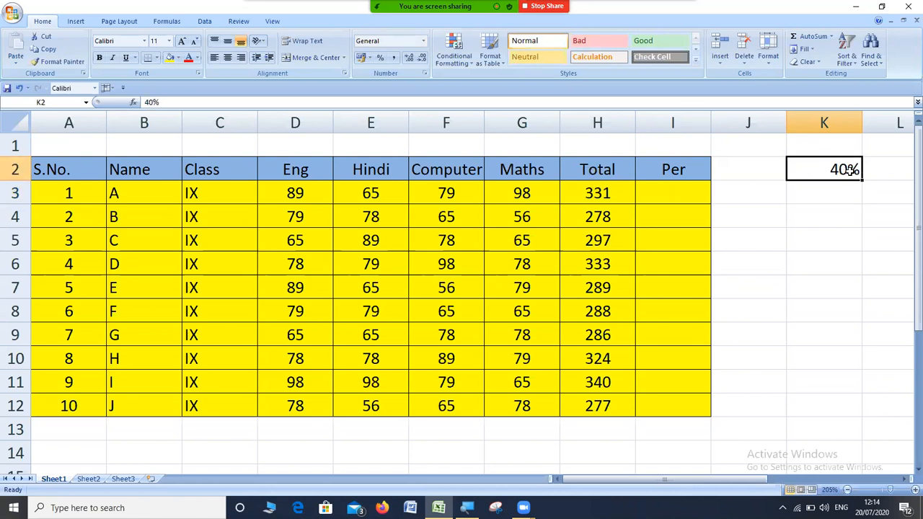
key("Delete")
- Enter 5000, 10000, 15000, 20000 and 25000 in C16 through C20, and 10% in D14
scroll(261, 285, "down", 4)
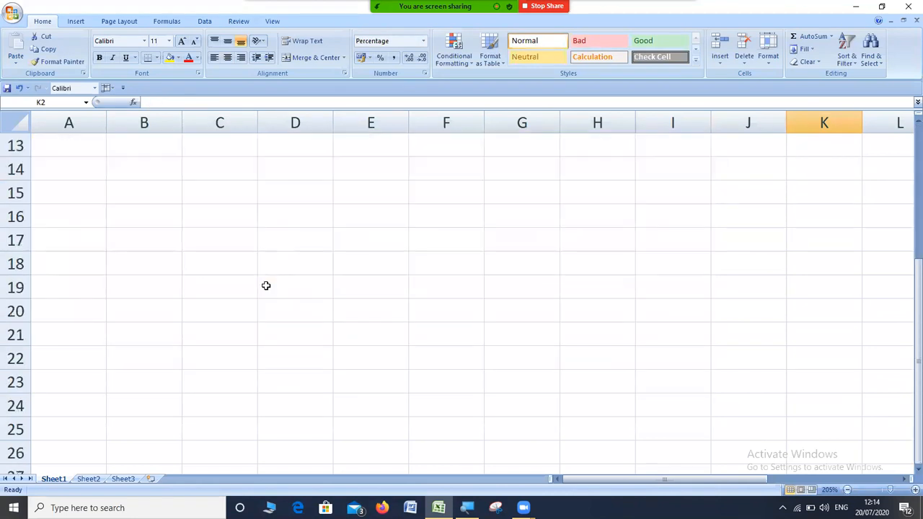
left_click(231, 213)
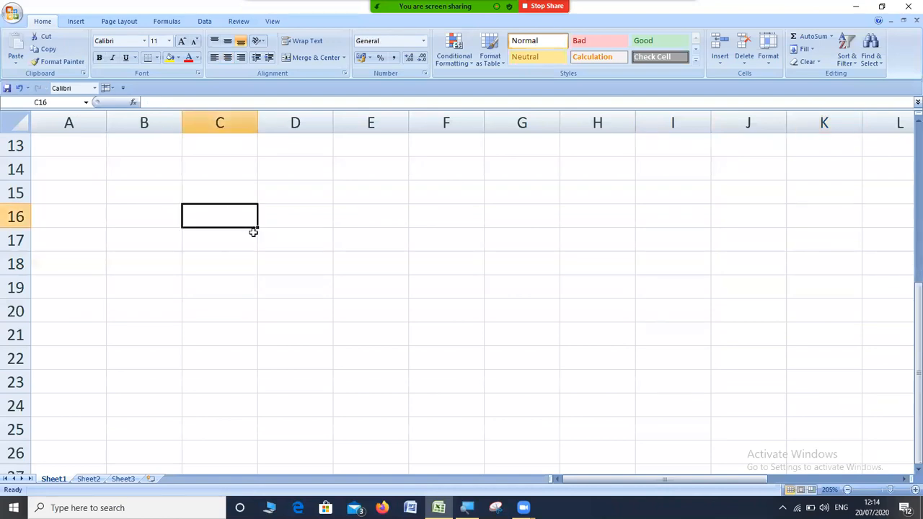
type("5000")
key("Return")
type("10000")
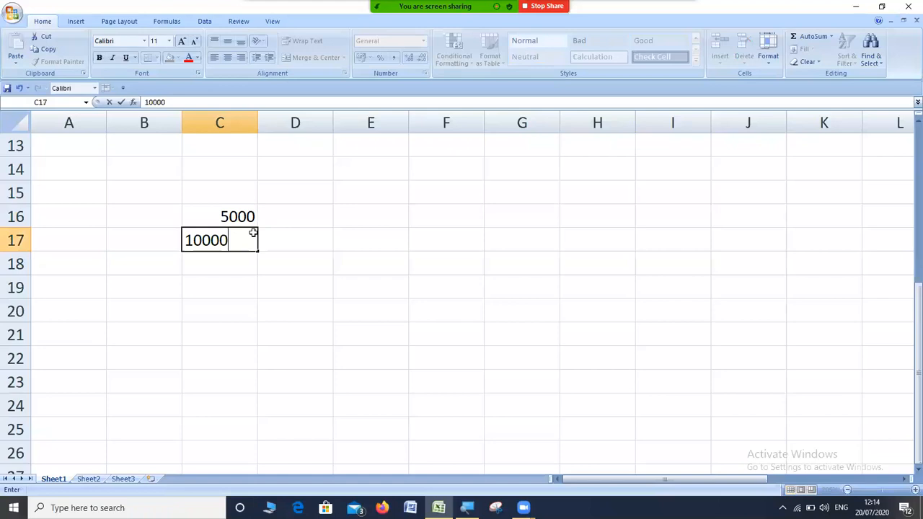
key("Return")
type("15000")
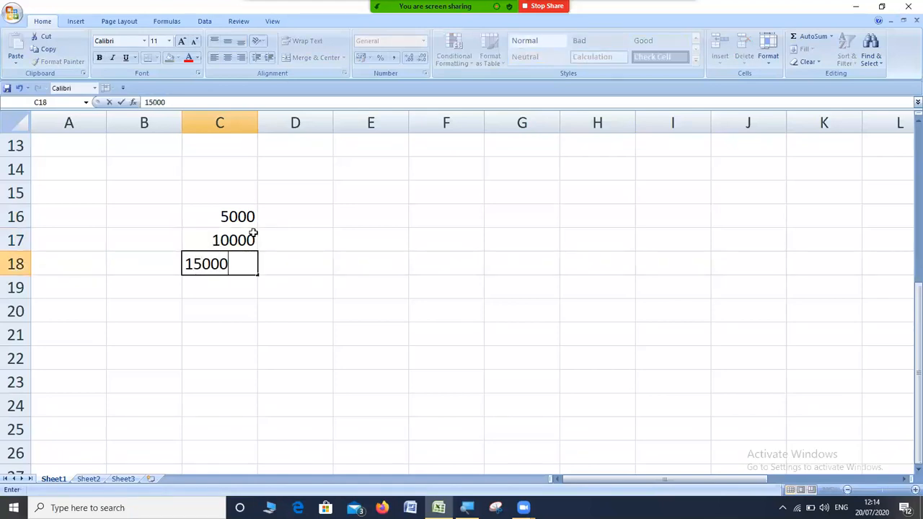
key("Return")
type("20000")
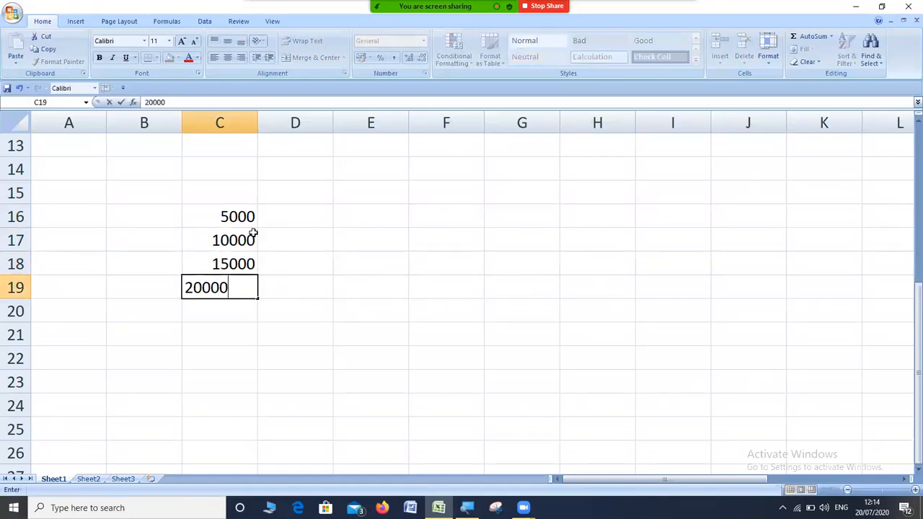
key("Return")
type("25000")
key("Return")
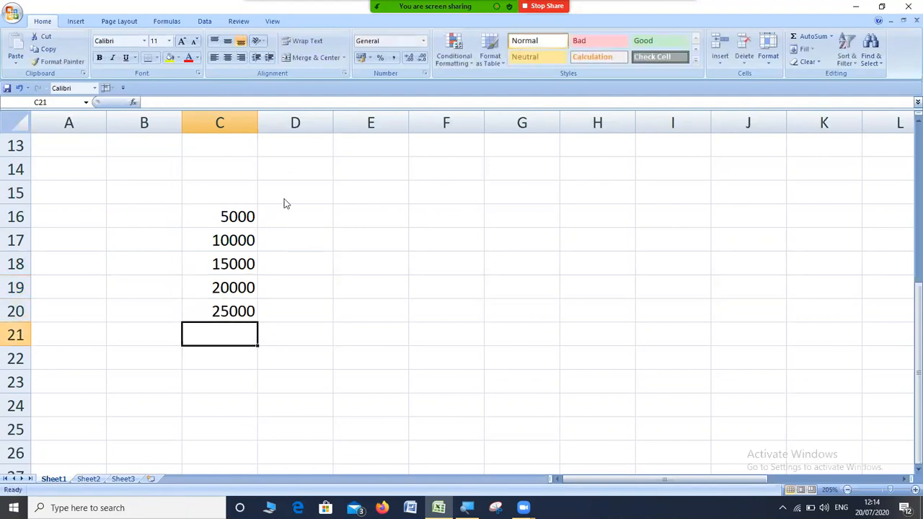
left_click(288, 171)
type("10%")
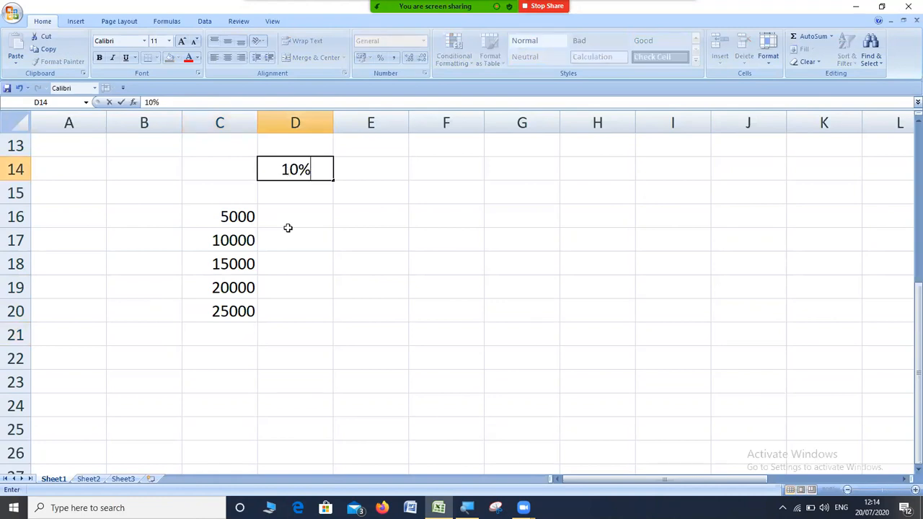
- Enter a formula in E16 that multiplies the amount in C16 by the percentage in D14 (=C16*D14)
left_click(367, 220)
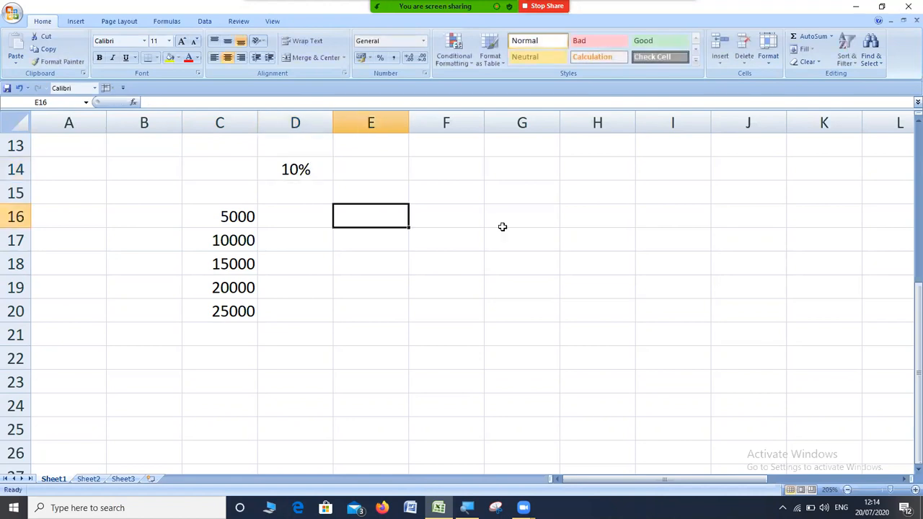
type("=")
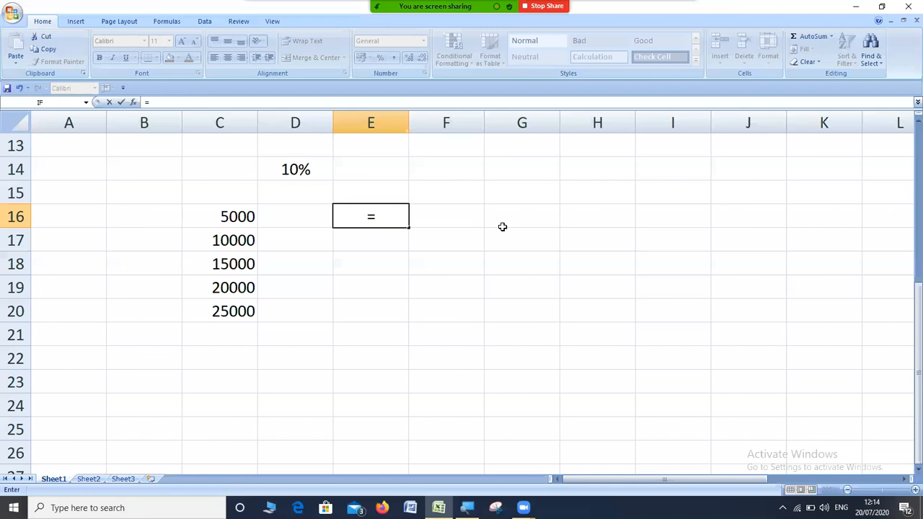
left_click(236, 220)
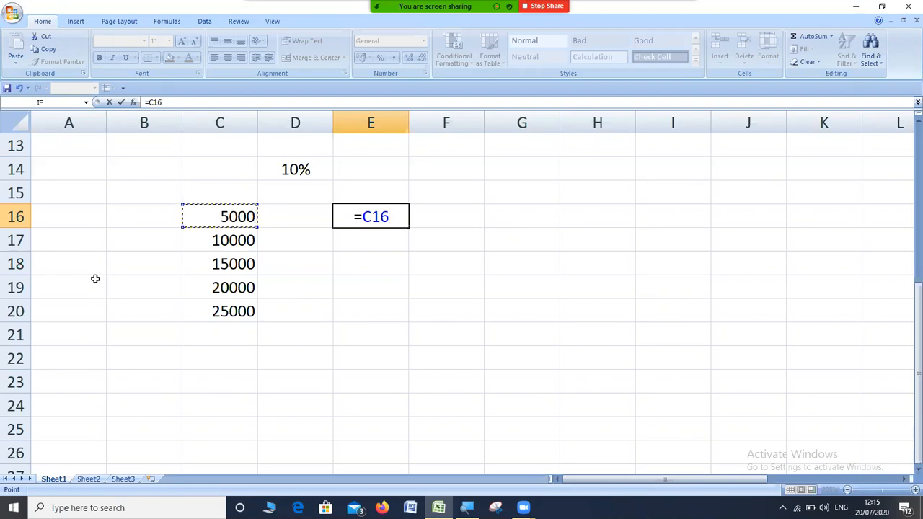
type("*")
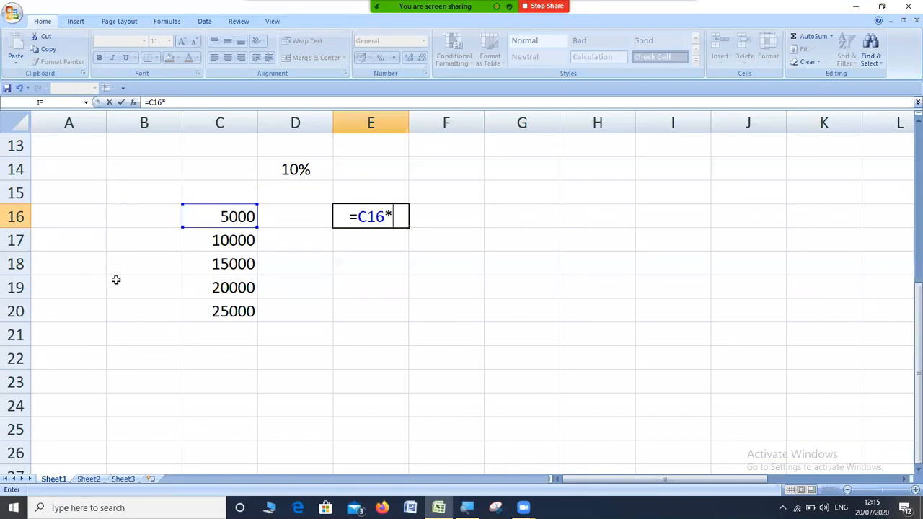
left_click(308, 169)
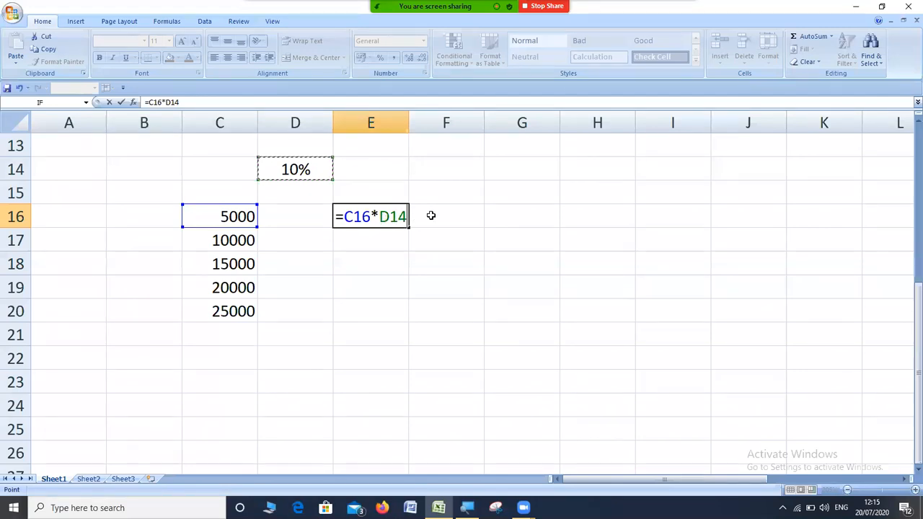
key("Return")
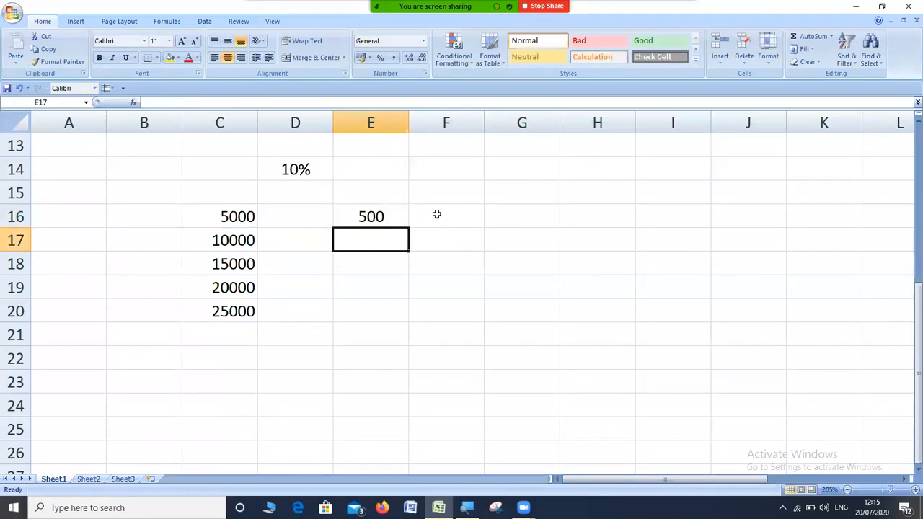
- Fill the E16 formula down through E20 and check which cells the copy in E17 refers to
left_click(367, 211)
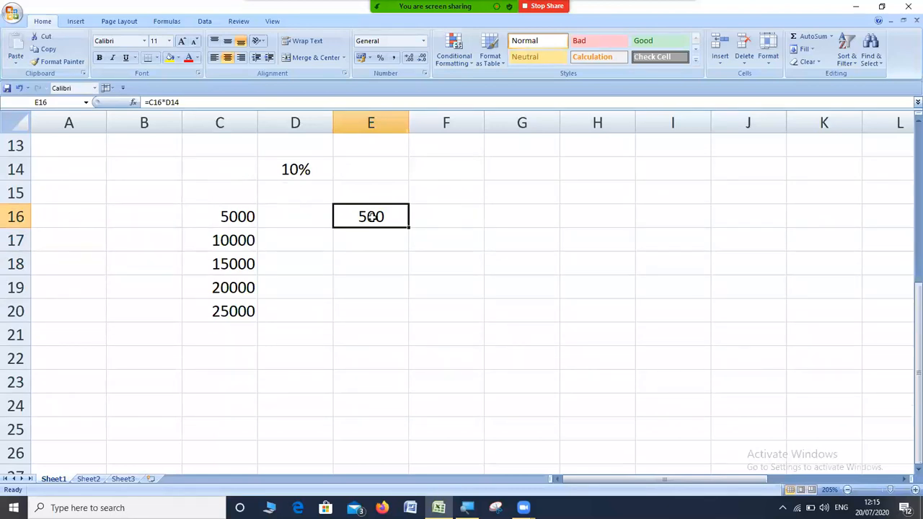
left_click_drag(407, 228, 407, 314)
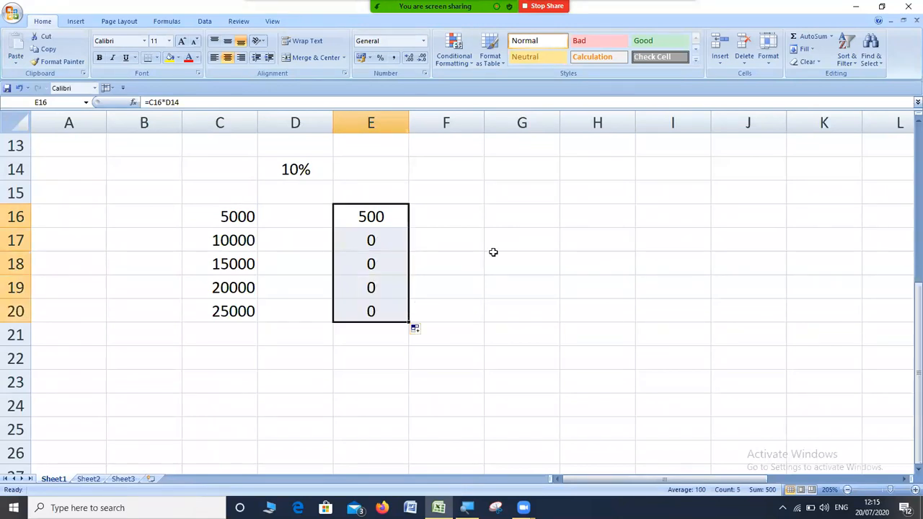
left_click(378, 243)
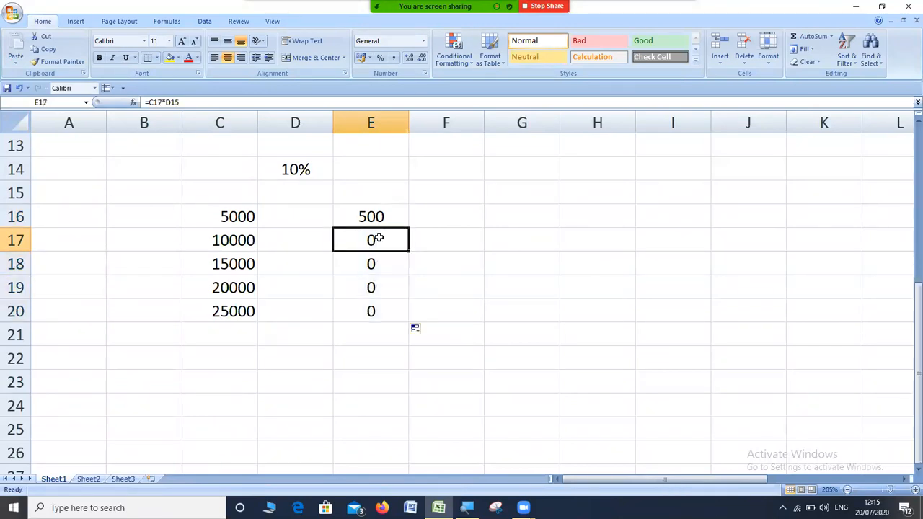
left_click(302, 171)
left_click(295, 192)
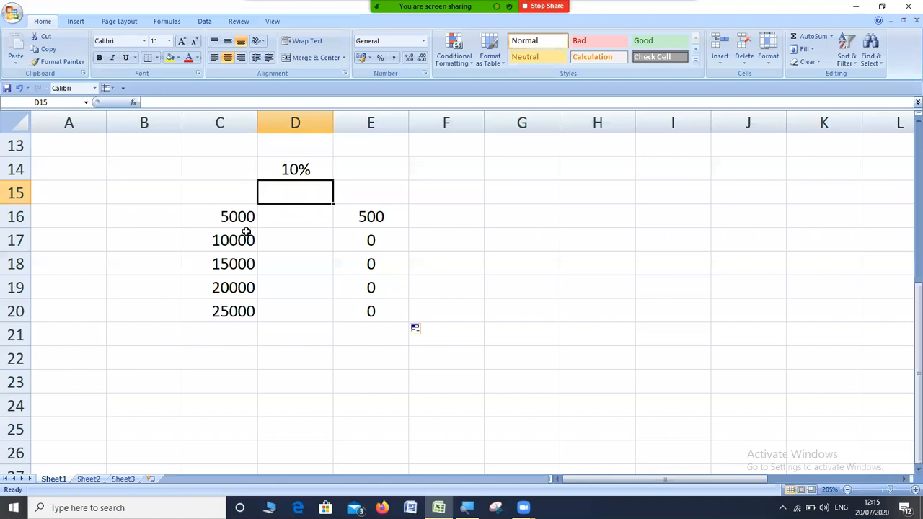
left_click(379, 239)
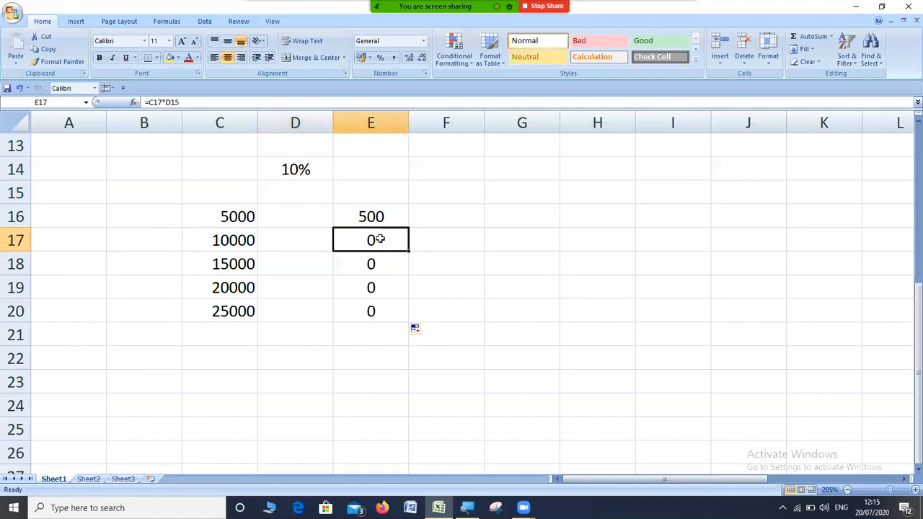
- Clear the filled formulas from E17 through E20
left_click(380, 260)
left_click_drag(375, 242, 371, 313)
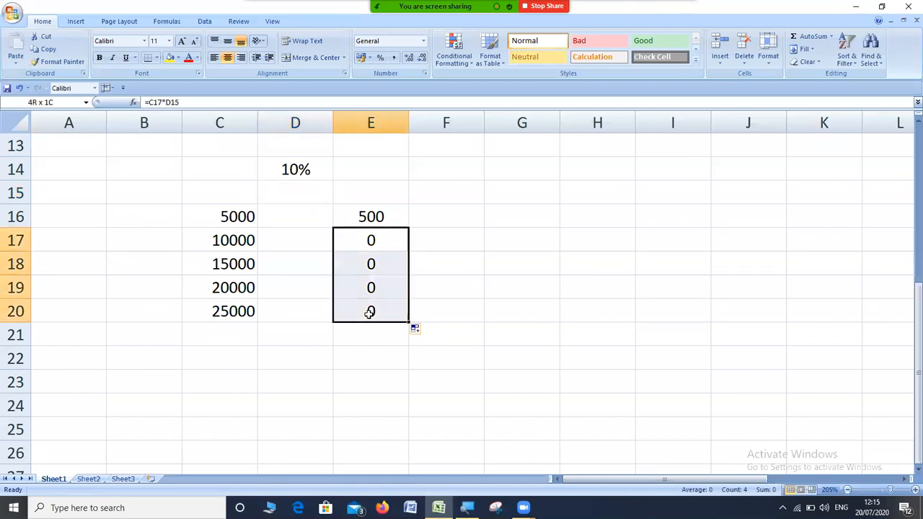
key("Delete")
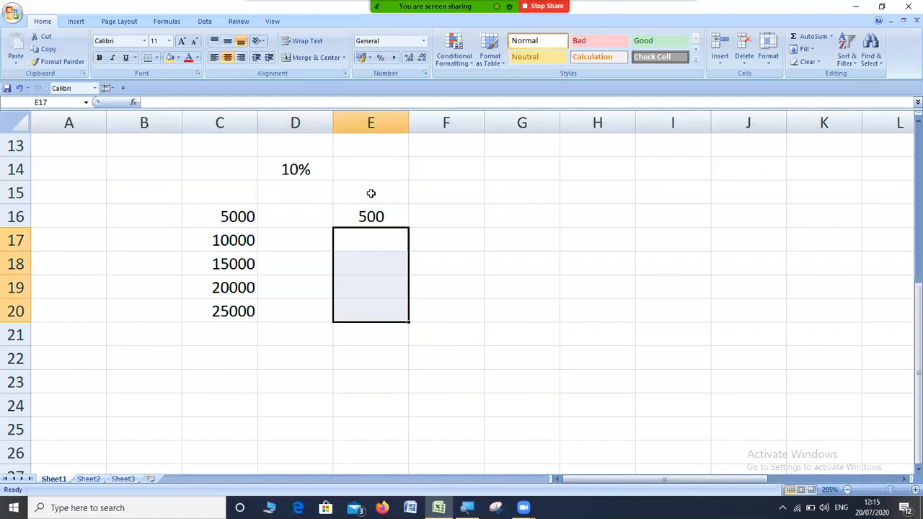
- Examine how each amount in C16 through C20 pairs with the single percentage in D14
left_click(247, 241)
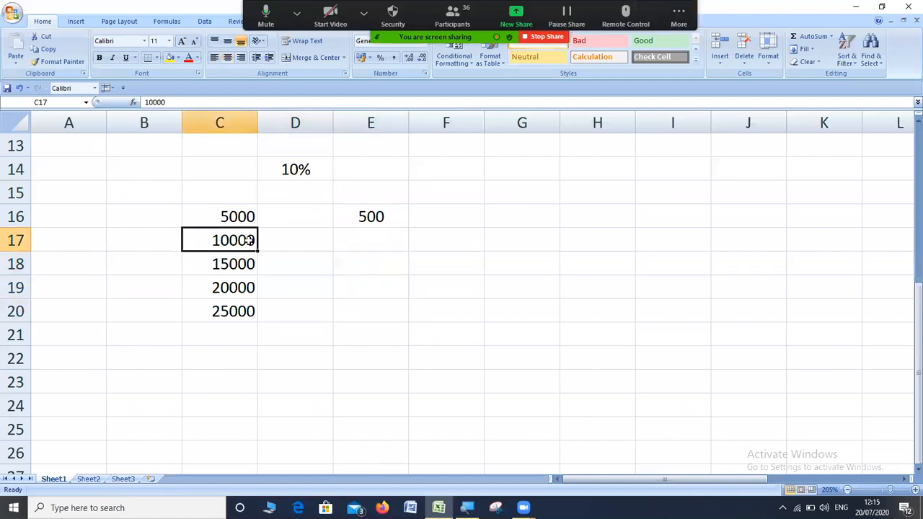
left_click(247, 217)
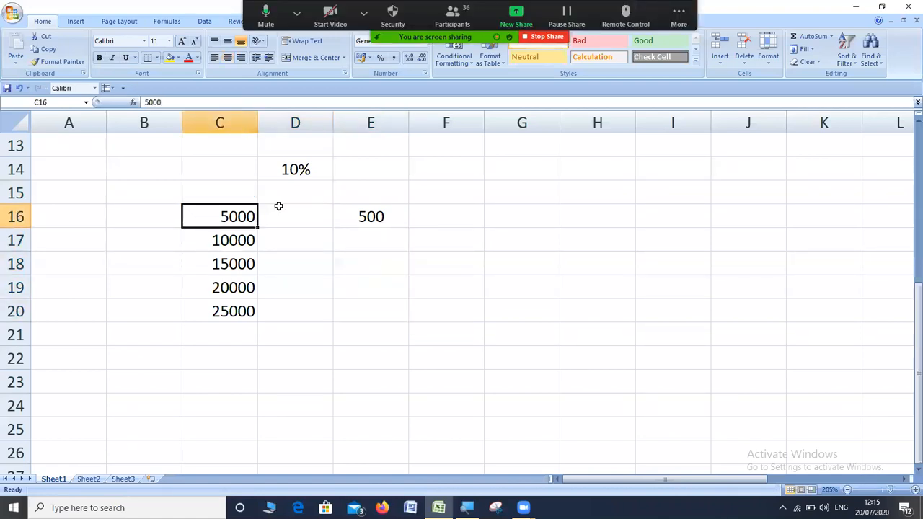
left_click(306, 171)
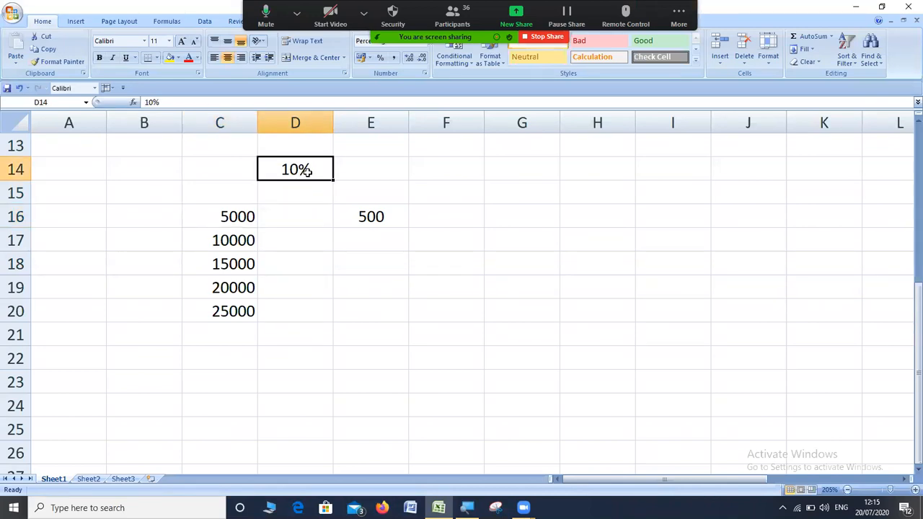
left_click(234, 240)
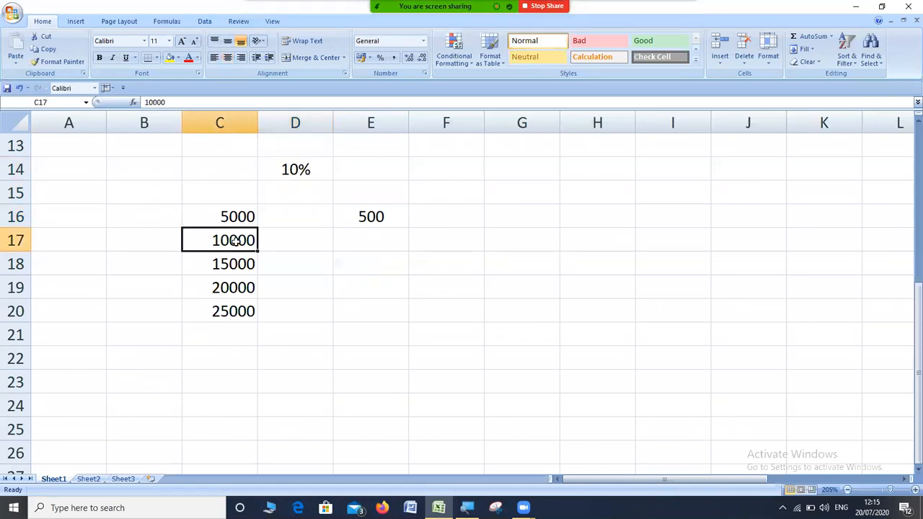
left_click(294, 168)
left_click(240, 269)
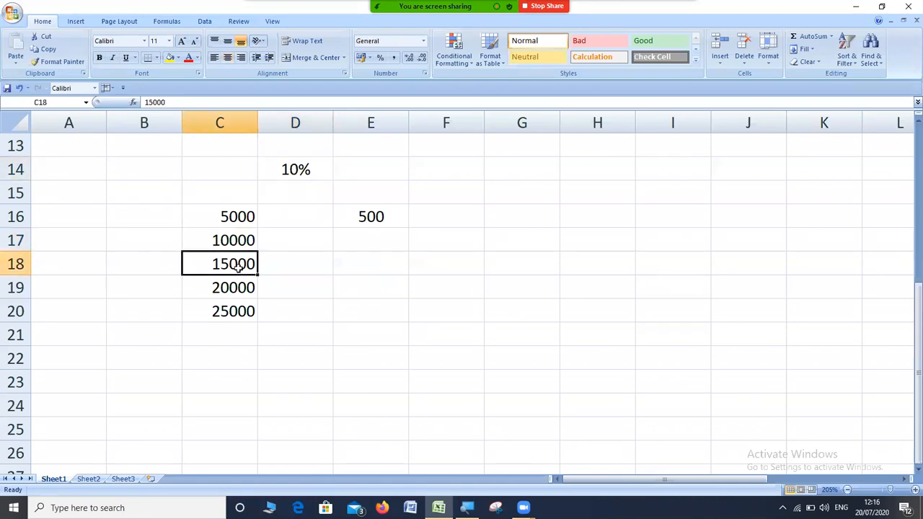
left_click(295, 170)
left_click(243, 288)
left_click(281, 167)
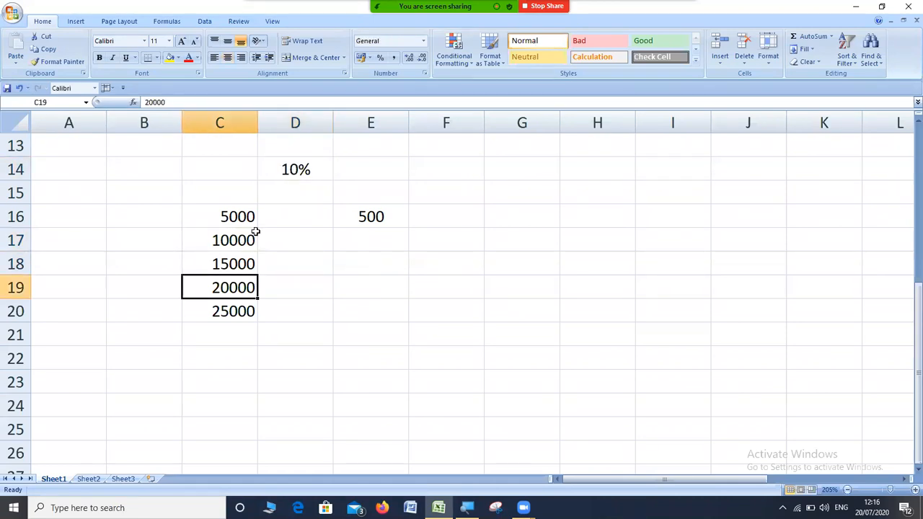
left_click(241, 314)
left_click(309, 165)
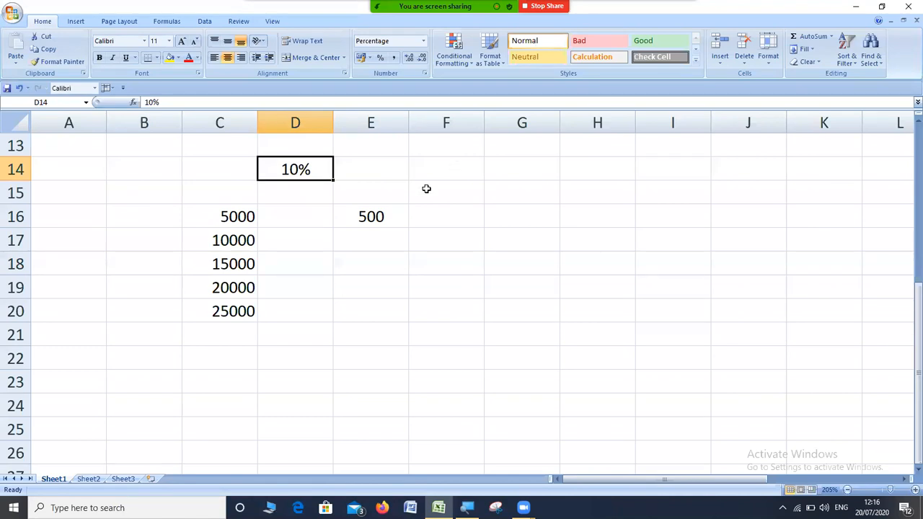
- Make the percentage reference in the E16 formula absolute, so it reads =C16*$D$14
left_click(389, 217)
double_click(390, 217)
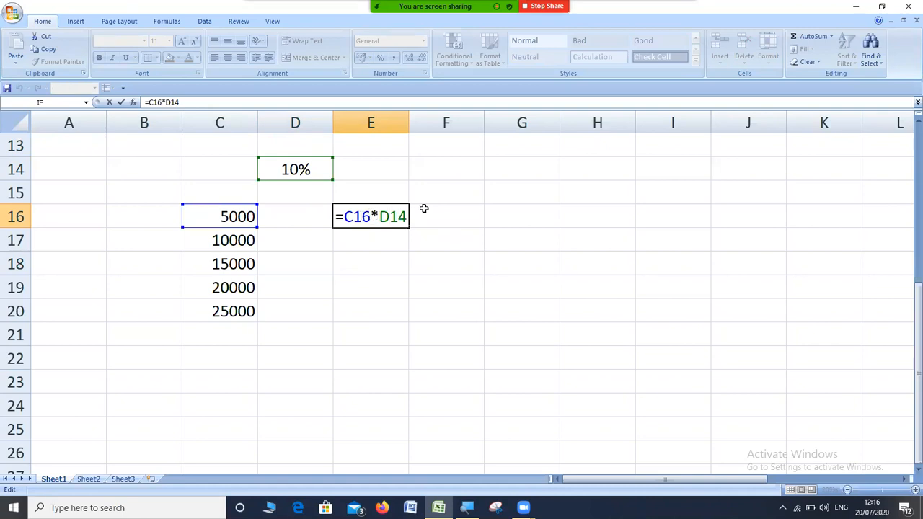
type("$")
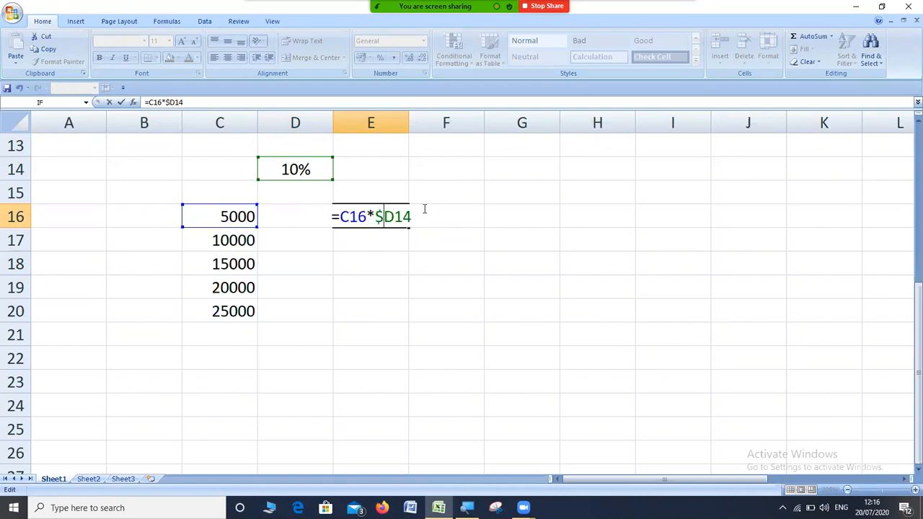
key("Right")
key("Right")
key("Left")
type("$")
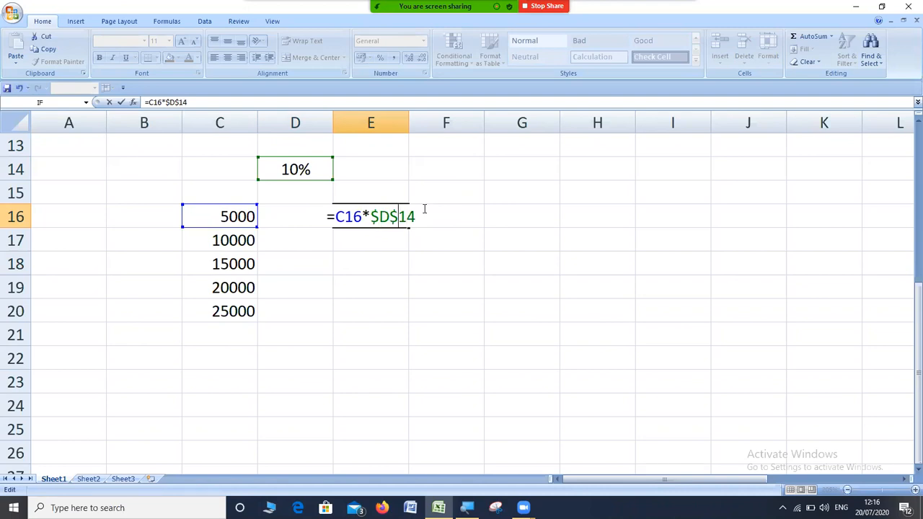
key("Return")
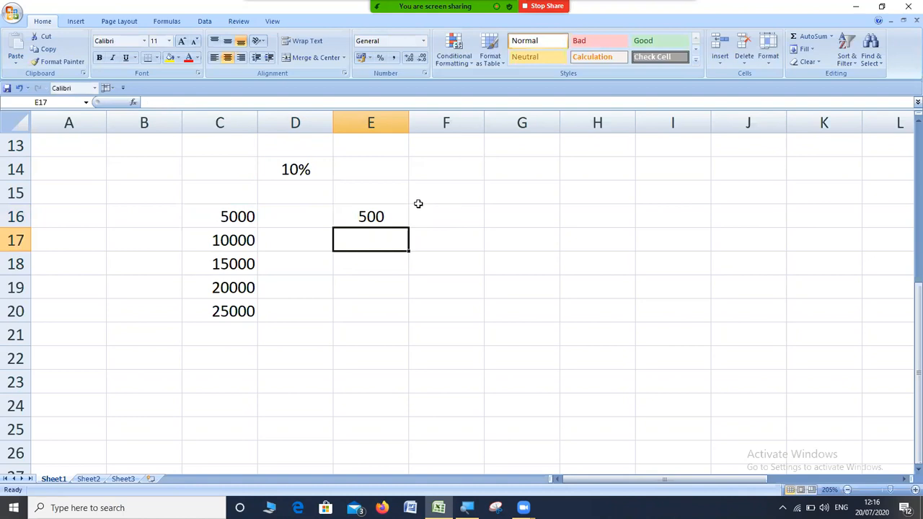
- Fill the E16 formula into E17 and inspect the cells that the copied formula refers to
left_click(383, 211)
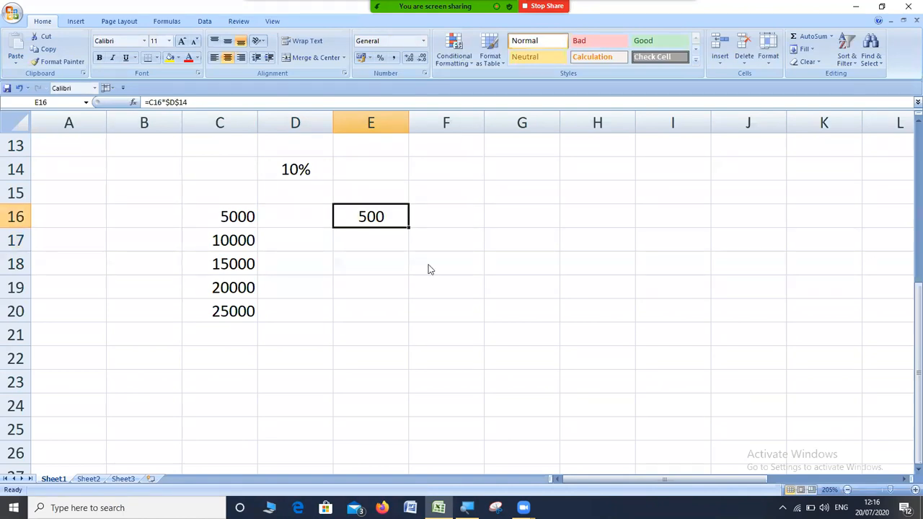
left_click_drag(409, 228, 408, 247)
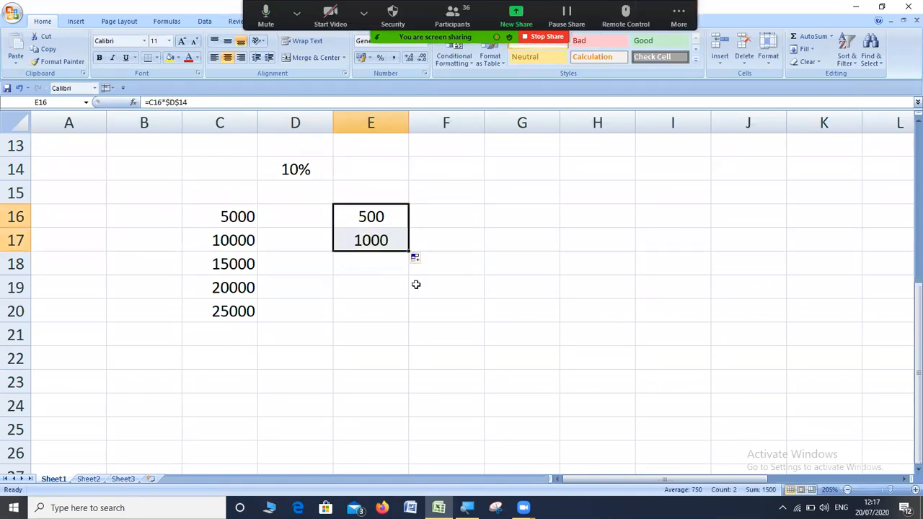
key("Down")
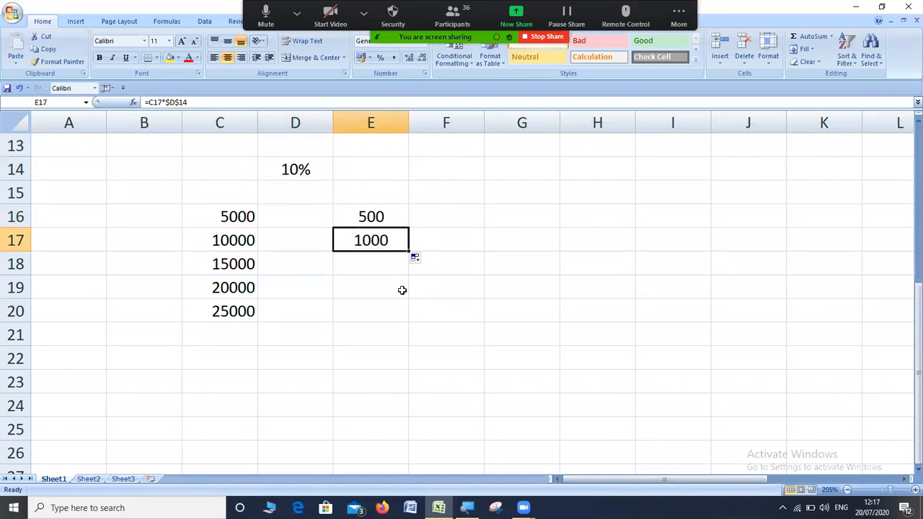
left_click(303, 169)
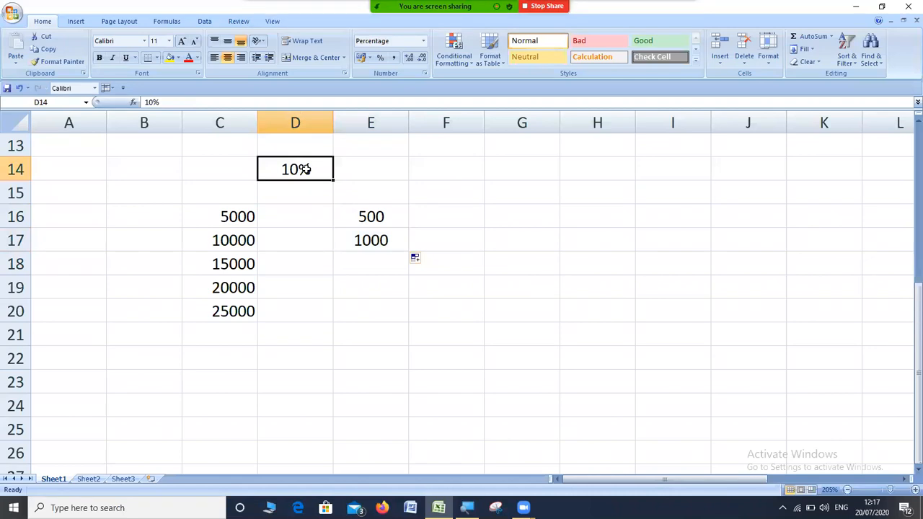
left_click(362, 239)
left_click(193, 102)
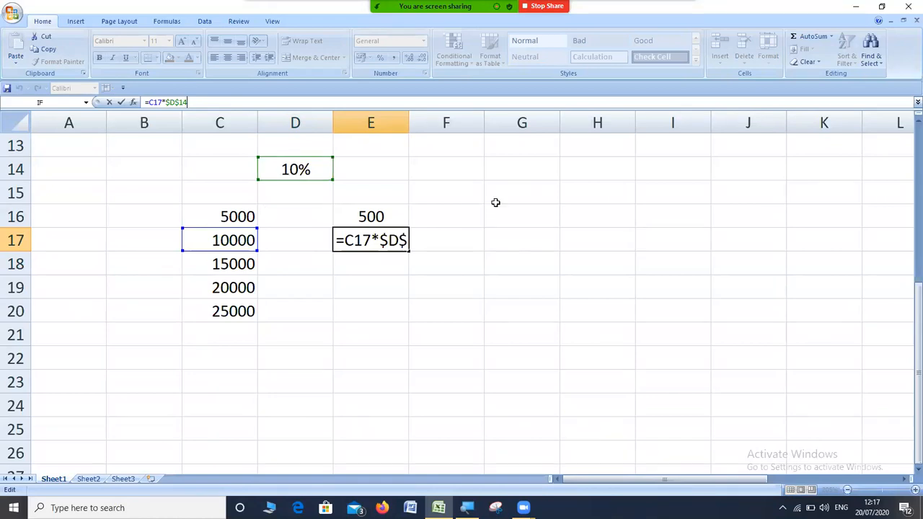
key("Return")
- Fill the E17 formula down through E20 and open the formula in E18 to show its references
left_click(339, 239)
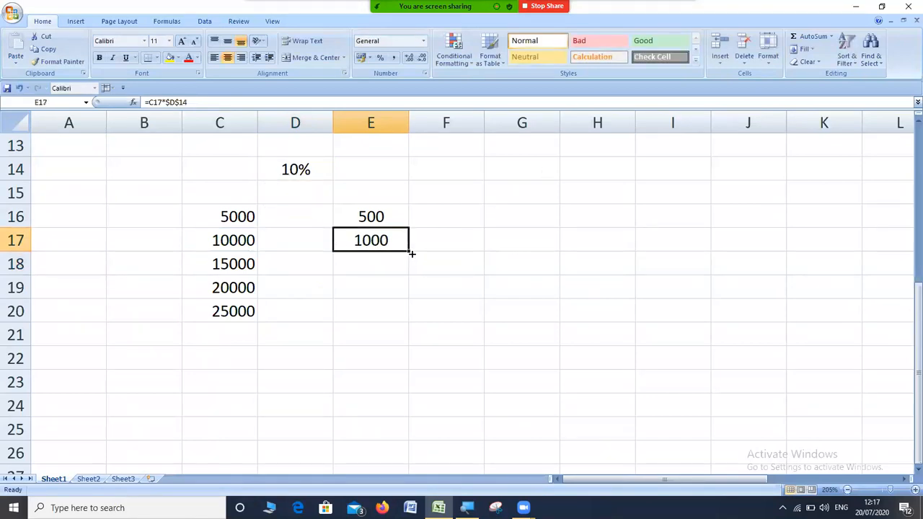
left_click_drag(411, 249, 410, 315)
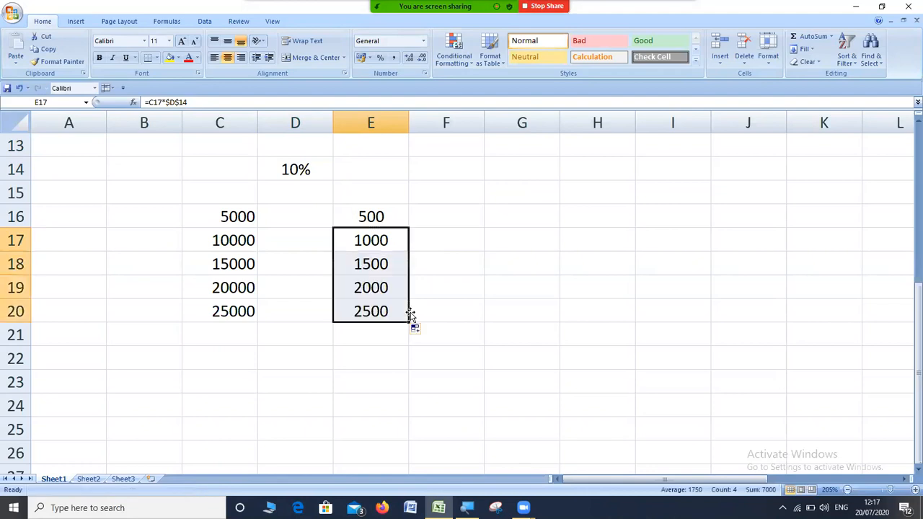
left_click(379, 270)
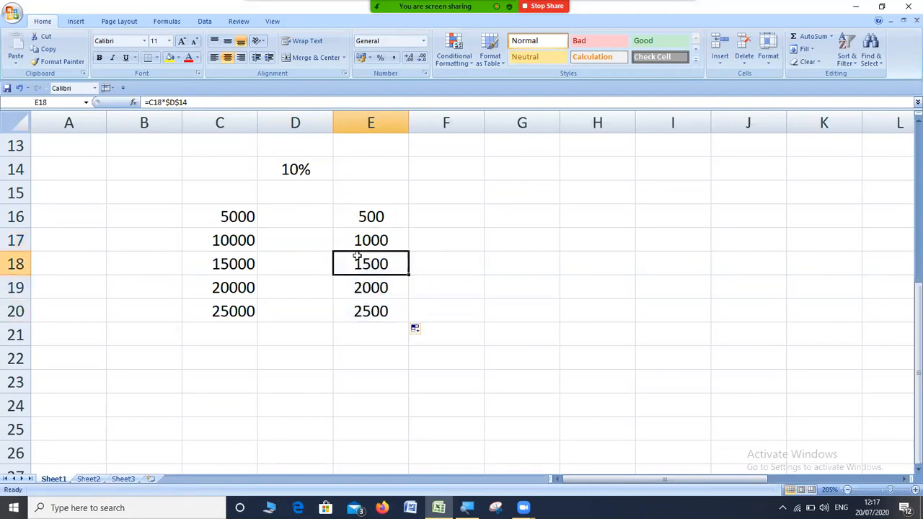
left_click(200, 102)
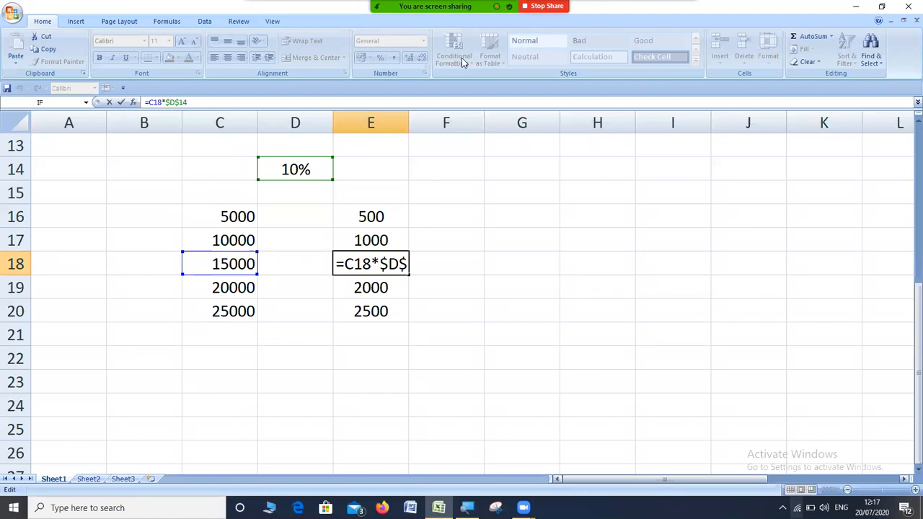
- Mute all participants in the Zoom meeting and minimise the participants window
key("alt+u")
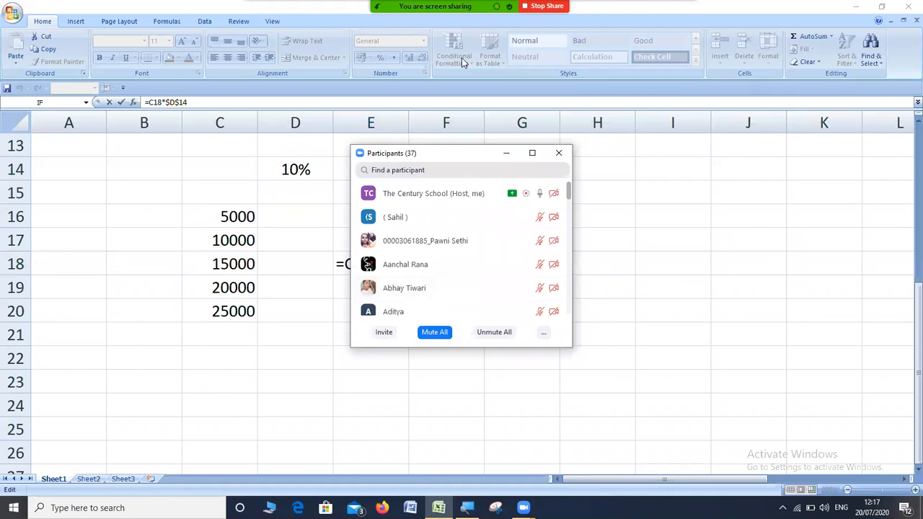
left_click(435, 333)
left_click(500, 285)
left_click(506, 153)
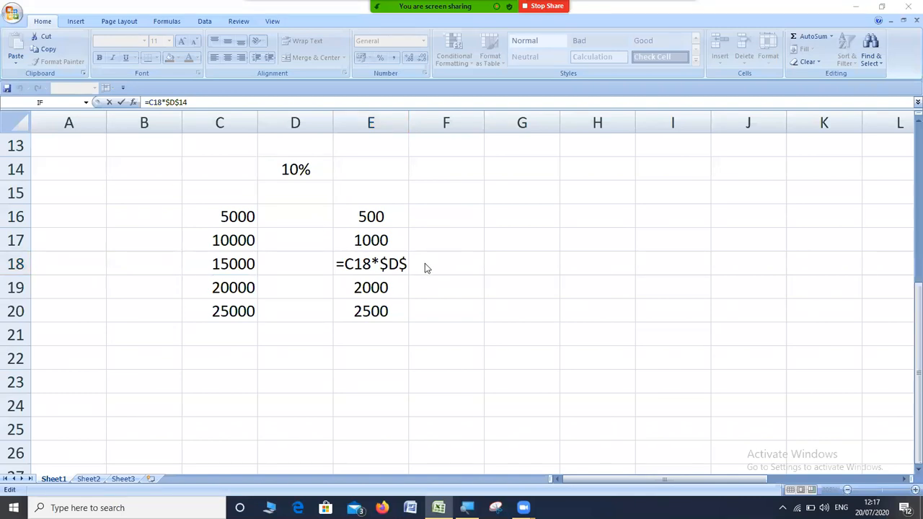
- Close the E18 formula and inspect the cells that the E19 formula refers to
key("alt+m")
key("Return")
left_click(437, 240)
left_click(389, 288)
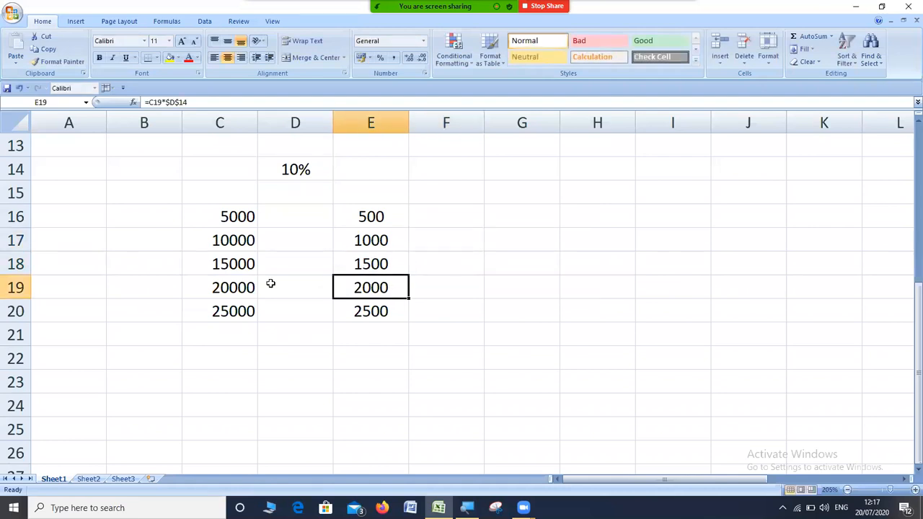
left_click(249, 285)
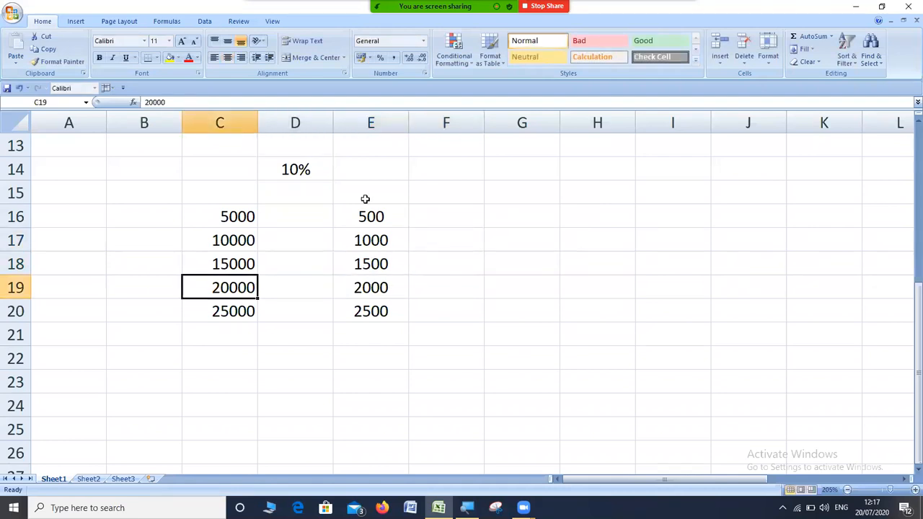
left_click(380, 287)
key("F2")
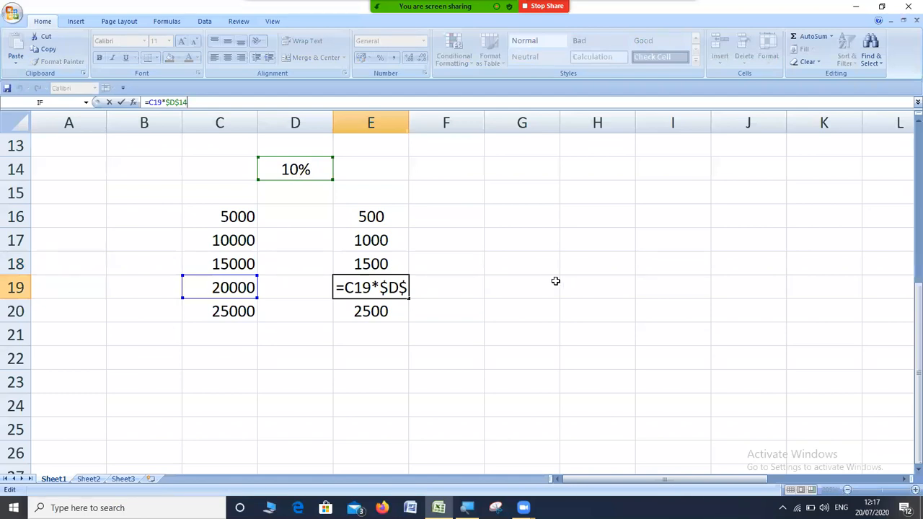
key("Return")
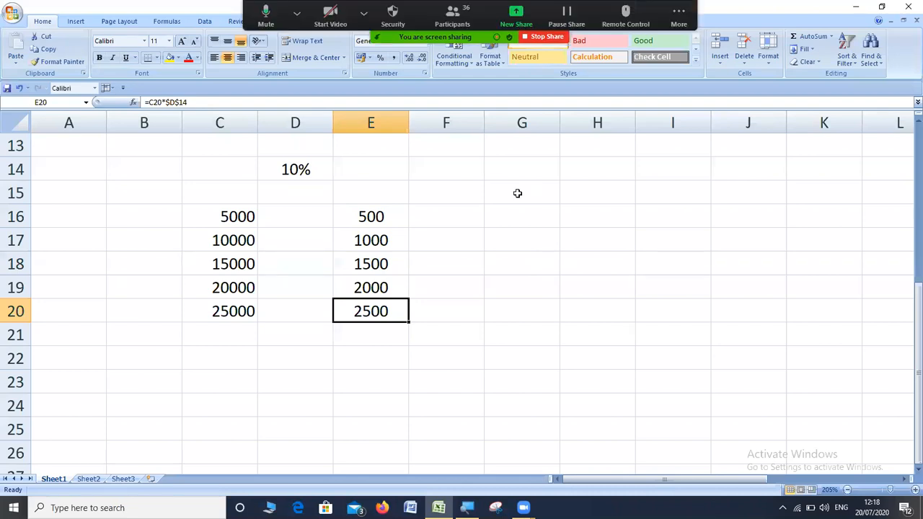
- Open the E16 formula and highlight its absolute $D$14 reference, leaving the formula as it is
left_click(356, 217)
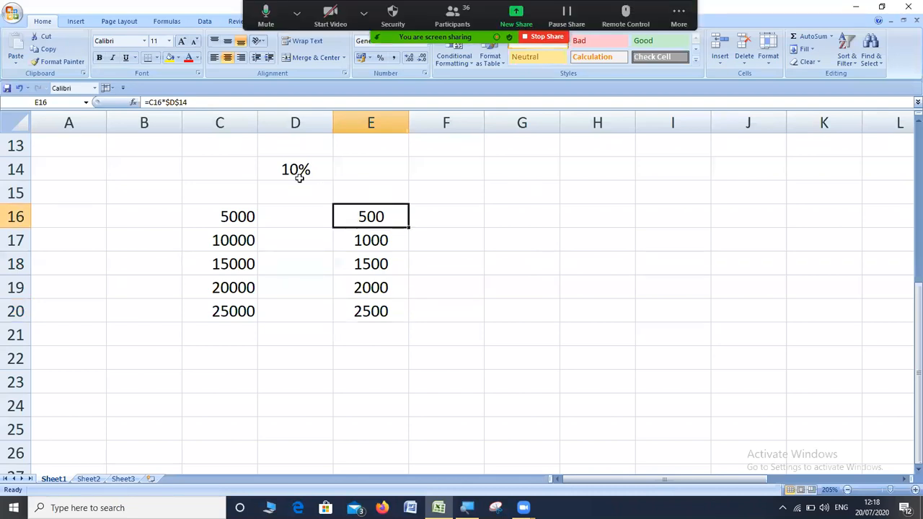
left_click(196, 102)
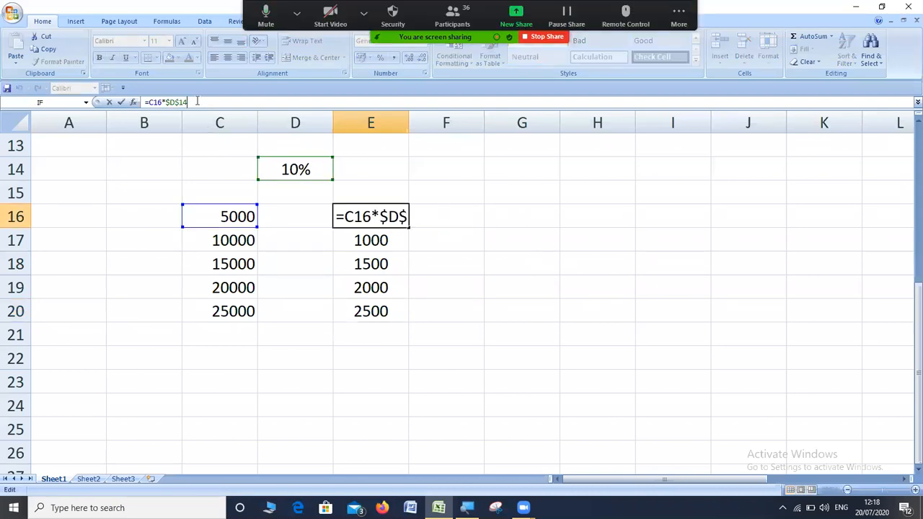
left_click(382, 219)
left_click(382, 218)
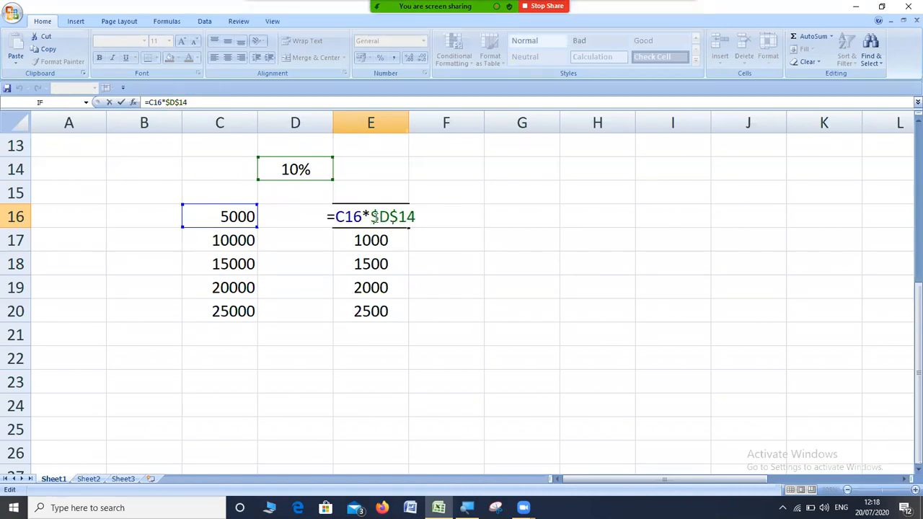
left_click_drag(371, 219, 399, 219)
left_click(385, 219)
left_click(382, 218)
left_click(450, 232)
left_click(375, 214)
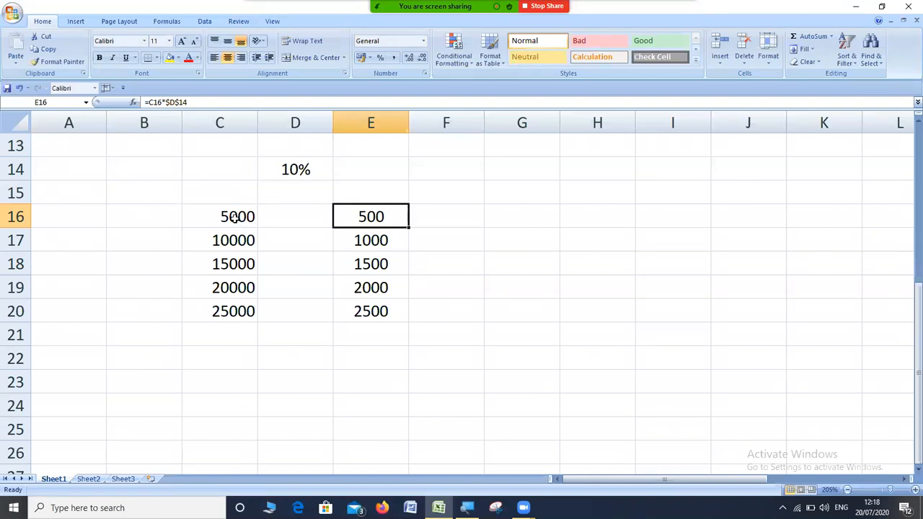
- Compare the formulas in E16 through E20, opening those in E16 and E17 to show their references
double_click(366, 215)
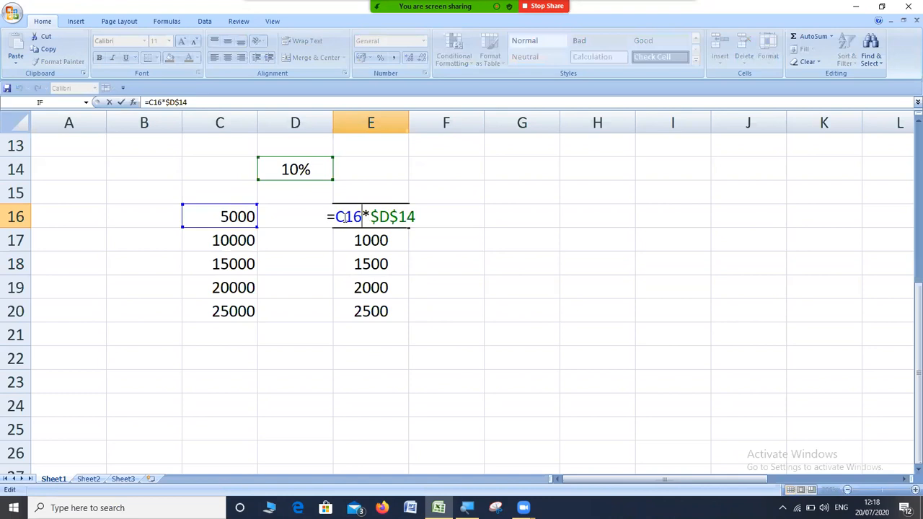
left_click(393, 238)
double_click(390, 240)
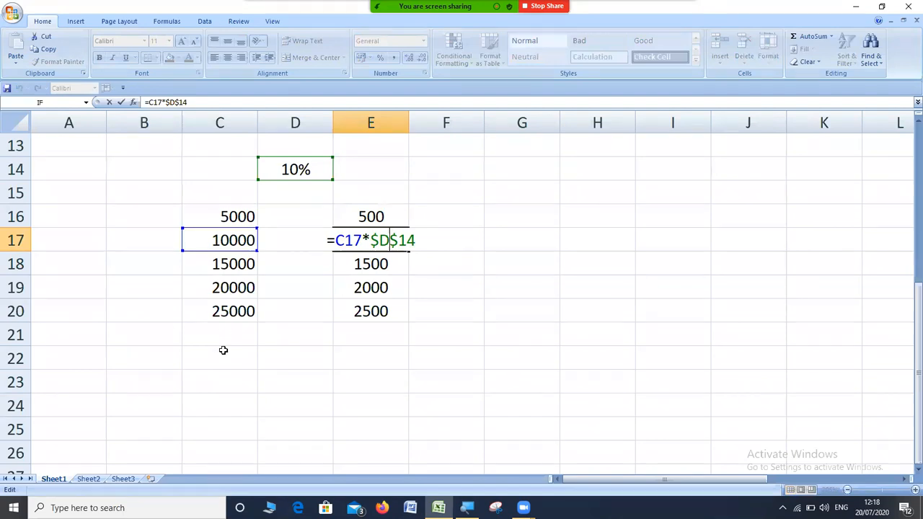
left_click(385, 188)
left_click(383, 237)
left_click(385, 219)
left_click(385, 241)
left_click(374, 263)
left_click(378, 288)
left_click(381, 312)
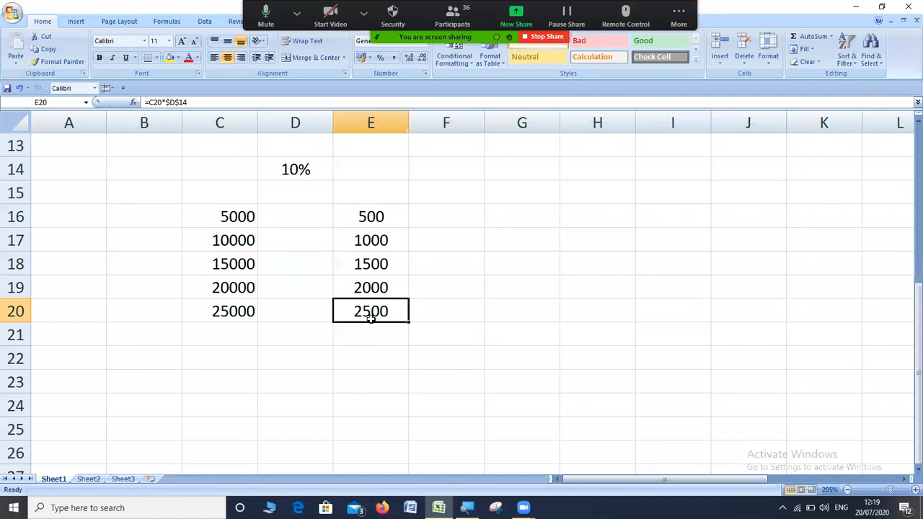
- Clear the calculated results in E16:E20
left_click_drag(372, 217, 372, 318)
key("Delete")
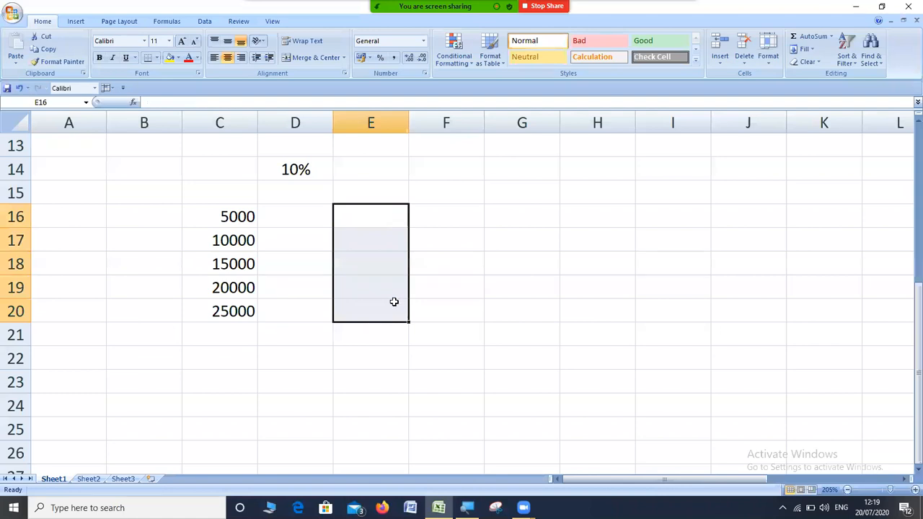
left_click(386, 215)
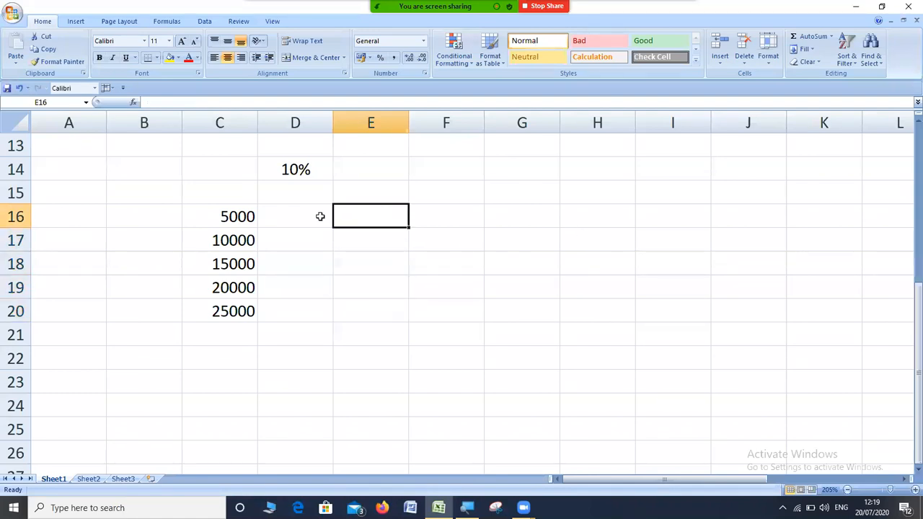
- Review the amounts in C16:C20 and the percentage in D14 that the calculation uses
left_click(227, 231)
left_click(227, 217)
left_click_drag(226, 258, 224, 313)
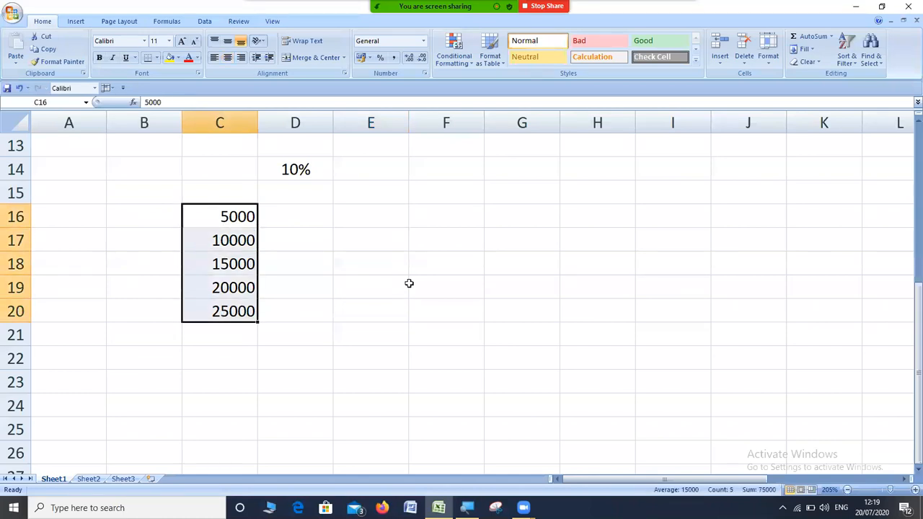
left_click(296, 160)
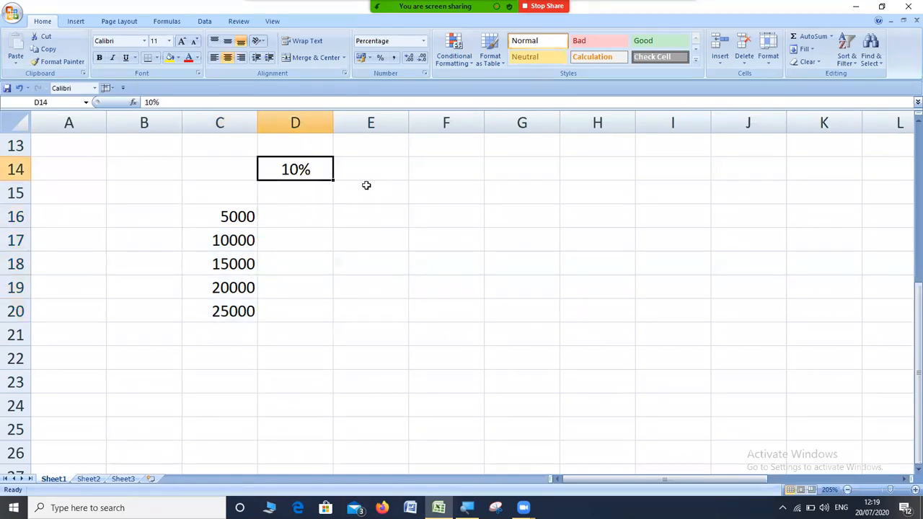
left_click(372, 217)
double_click(312, 170)
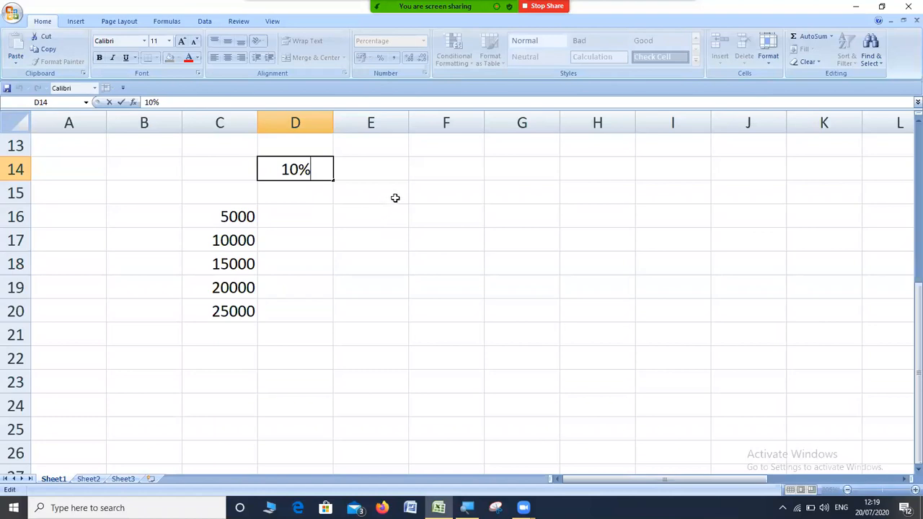
- Build a formula in E16 that multiplies the amount in C16 by the percentage in D14, =C16*D14
left_click(365, 221)
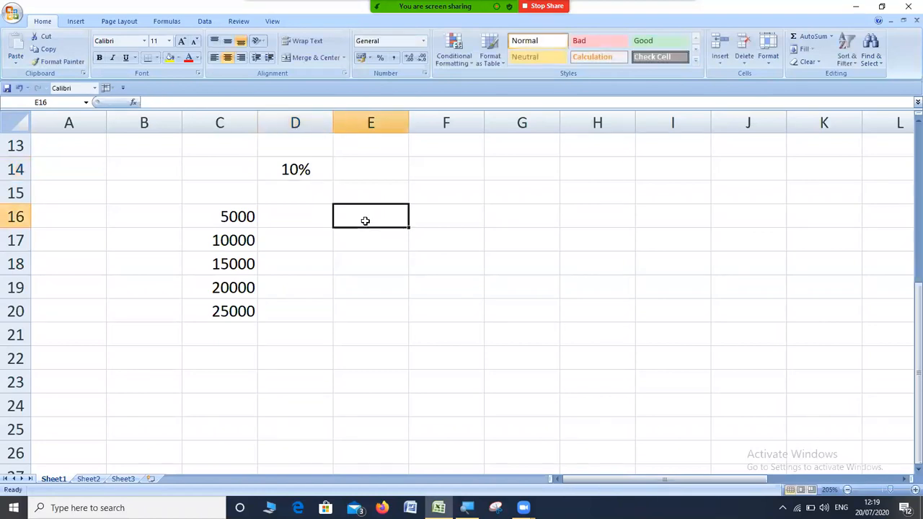
type("=")
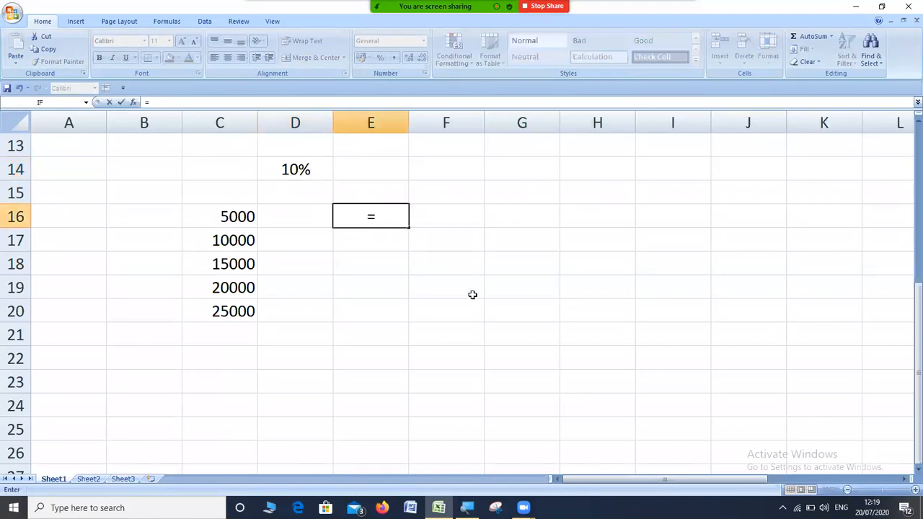
left_click(242, 214)
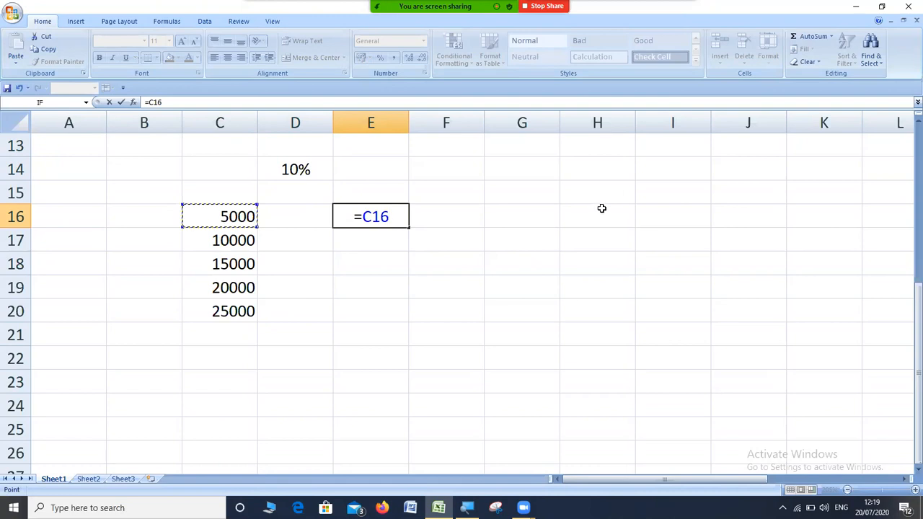
type("*")
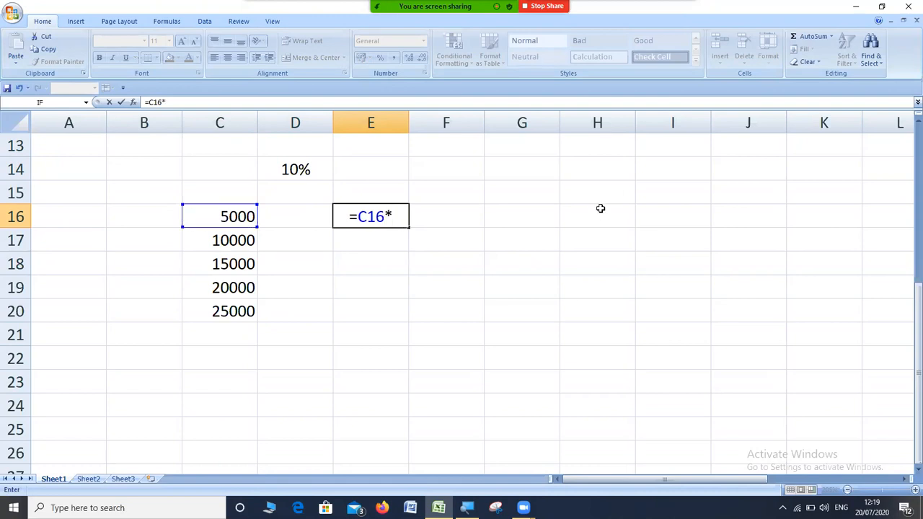
left_click(308, 169)
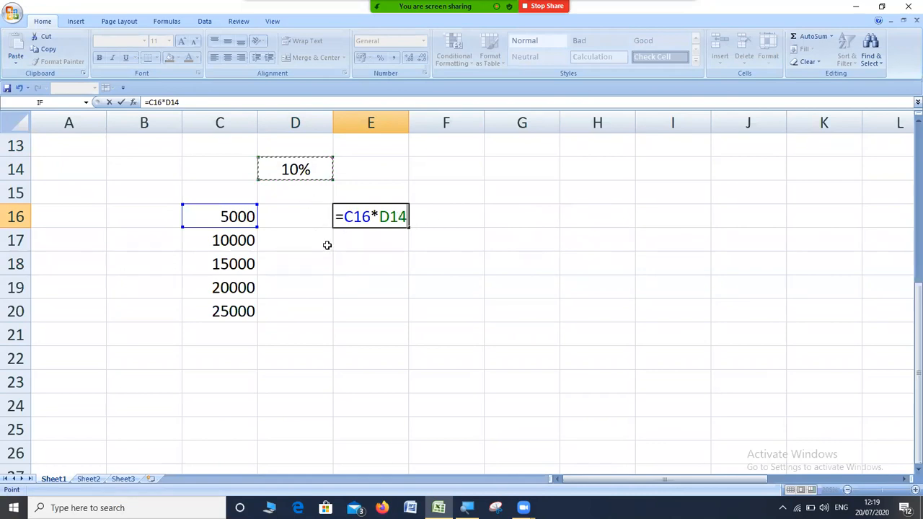
- Make the D14 reference in the E16 formula absolute and enter it as =C16*$D$14
key("F2")
key("Left")
key("Left")
key("Left")
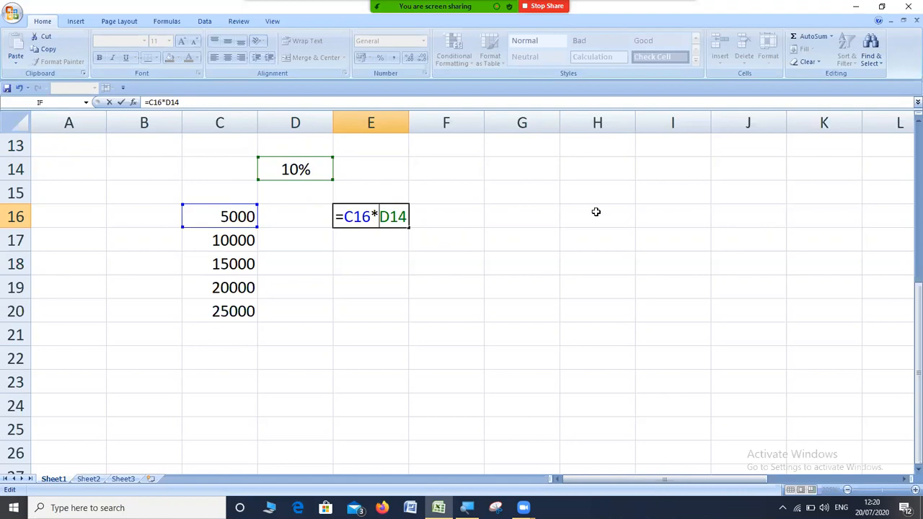
type("$")
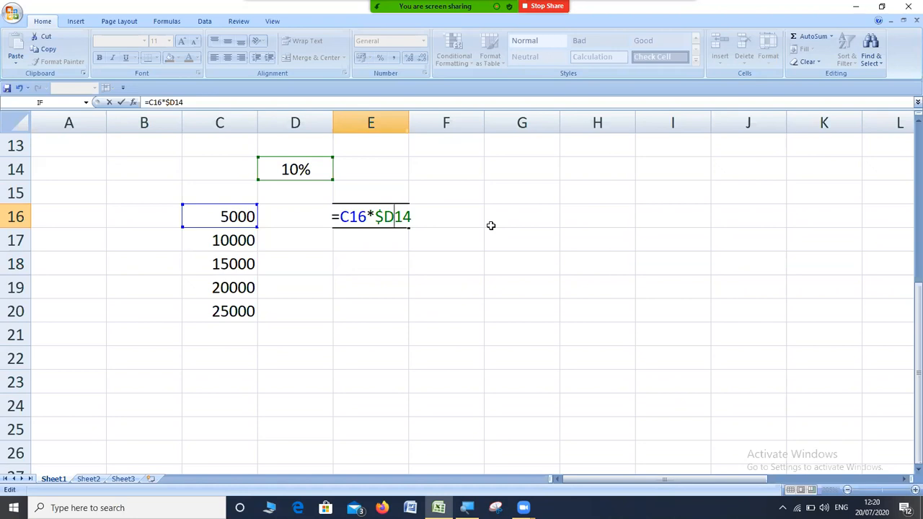
type("$")
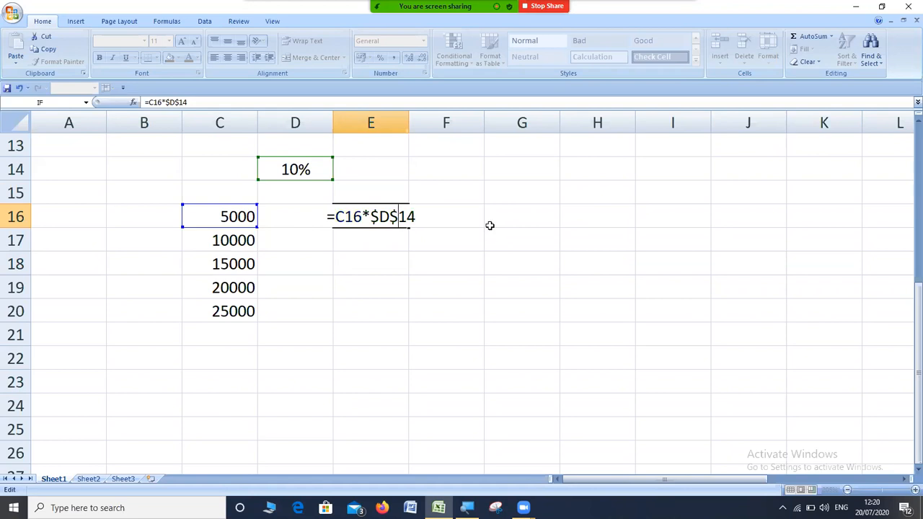
key("Return")
- Fill the E16 formula down through E20 and highlight the $D$14 reference in E20's formula
left_click(350, 207)
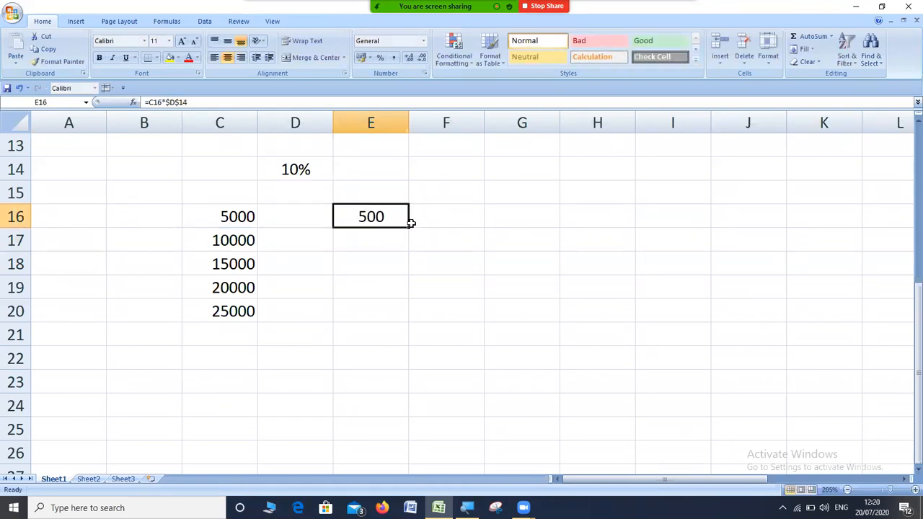
left_click_drag(409, 228, 405, 317)
left_click(380, 311)
left_click(212, 103)
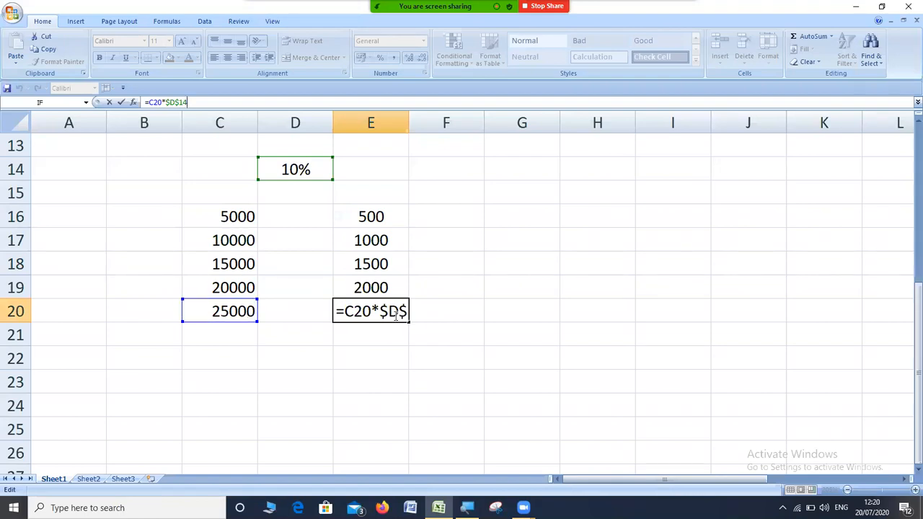
left_click_drag(380, 311, 414, 311)
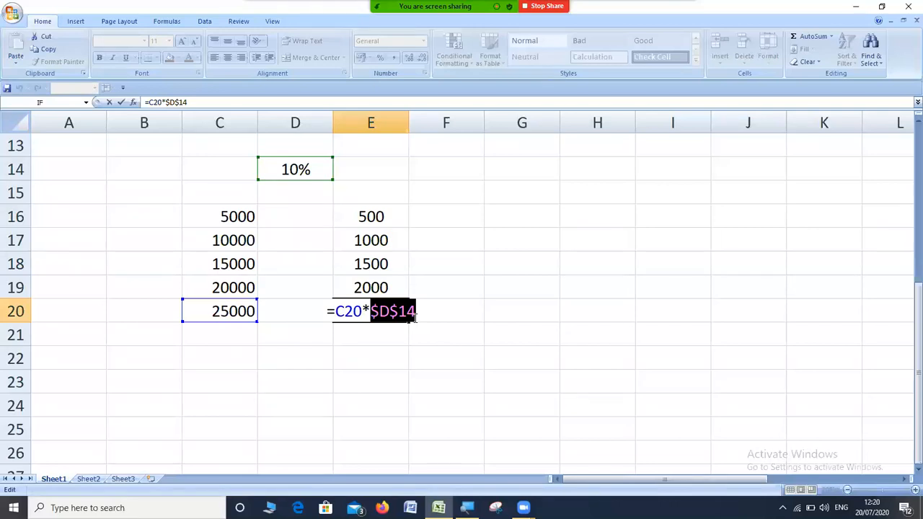
- Leave the E20 formula and refill E20 with the formula from E19
left_click(457, 247)
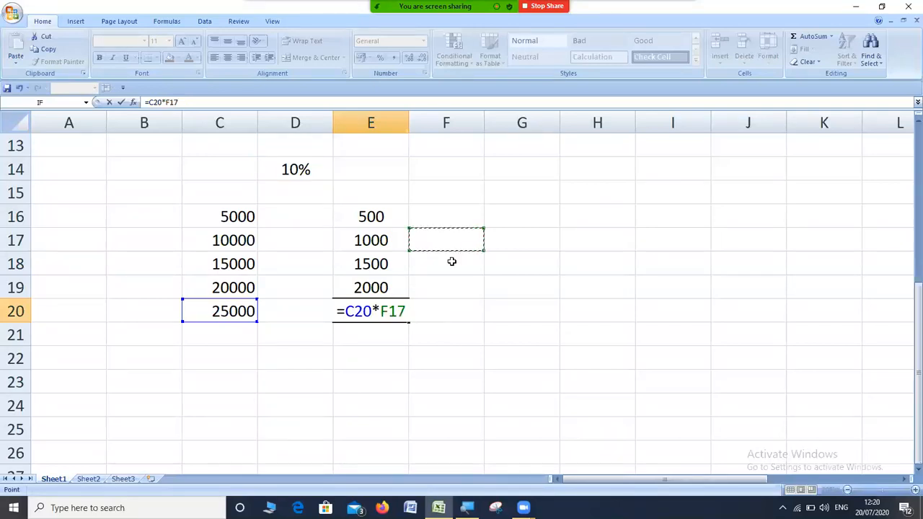
key("BackSpace")
key("Return")
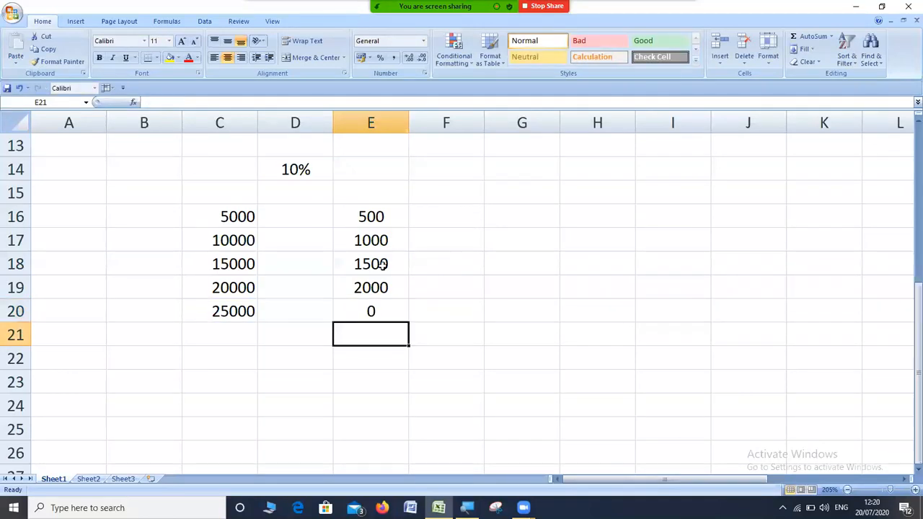
left_click(373, 287)
left_click_drag(409, 299, 411, 317)
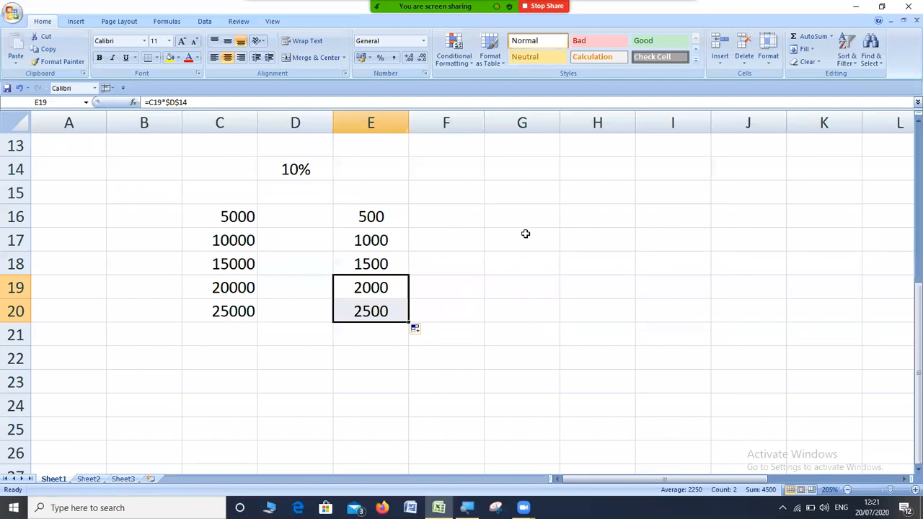
left_click(526, 234)
left_click(526, 218)
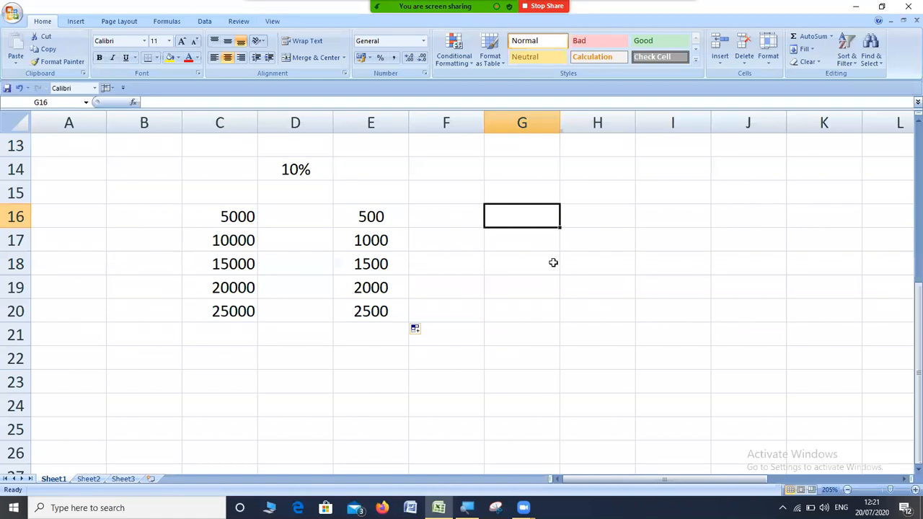
key("Left")
key("Left")
key("Left")
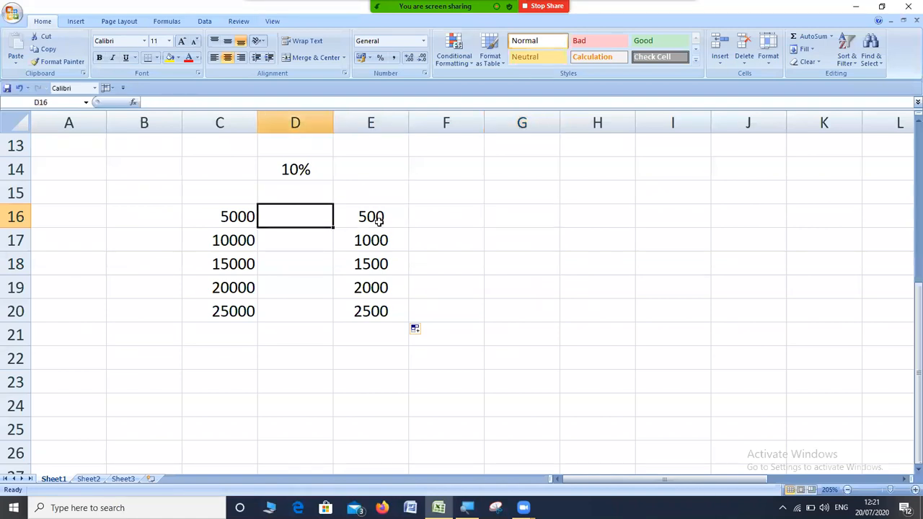
- Open the E16 formula and highlight its relative C16 reference and its absolute $D$14 reference in turn
left_click(380, 220)
double_click(394, 215)
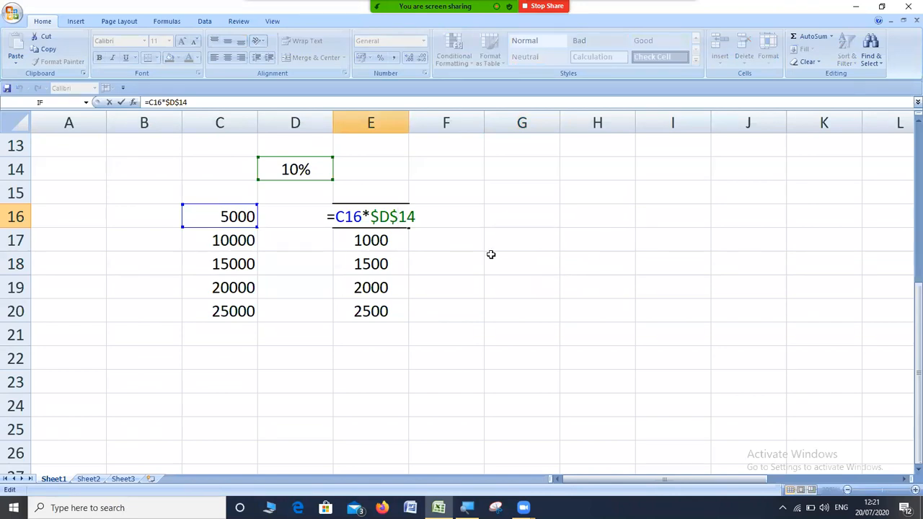
left_click(353, 218)
left_click_drag(362, 216, 334, 216)
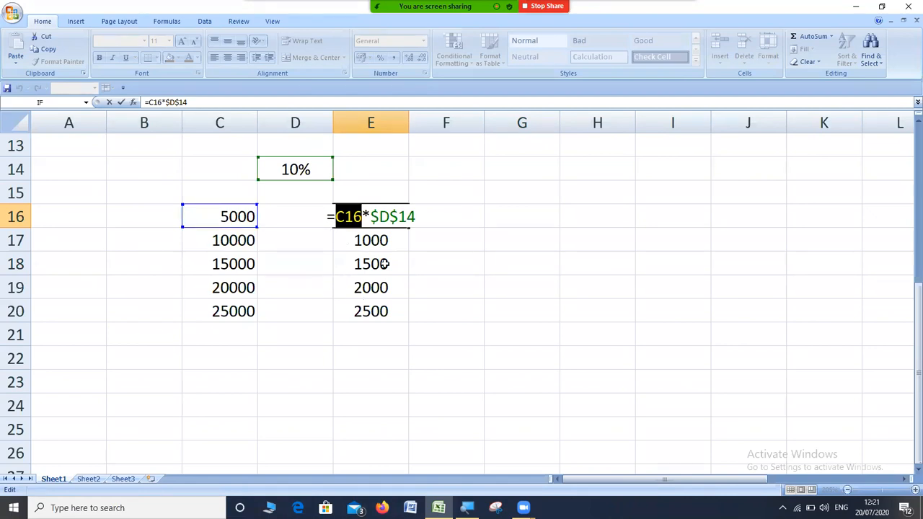
left_click_drag(371, 216, 416, 219)
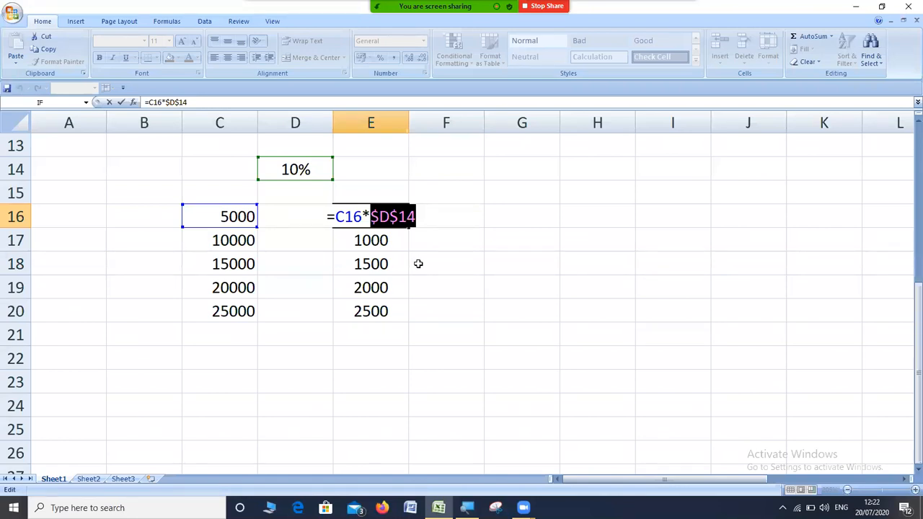
- Leave the E16 formula and enter the text E45 in cell H18
left_click(382, 220)
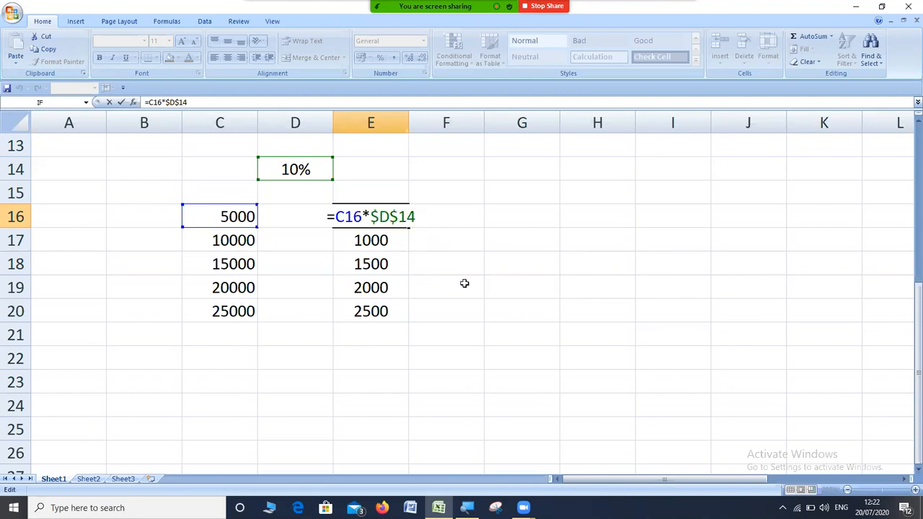
left_click(586, 256)
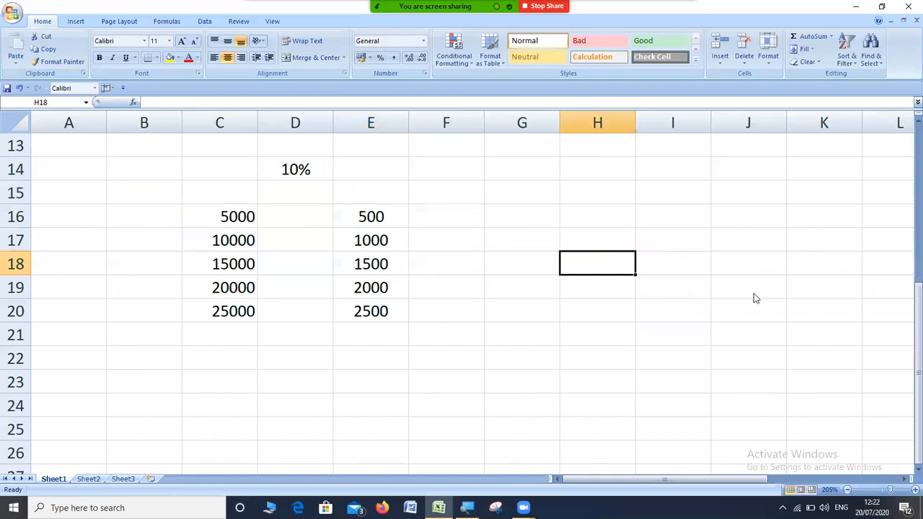
type("E45")
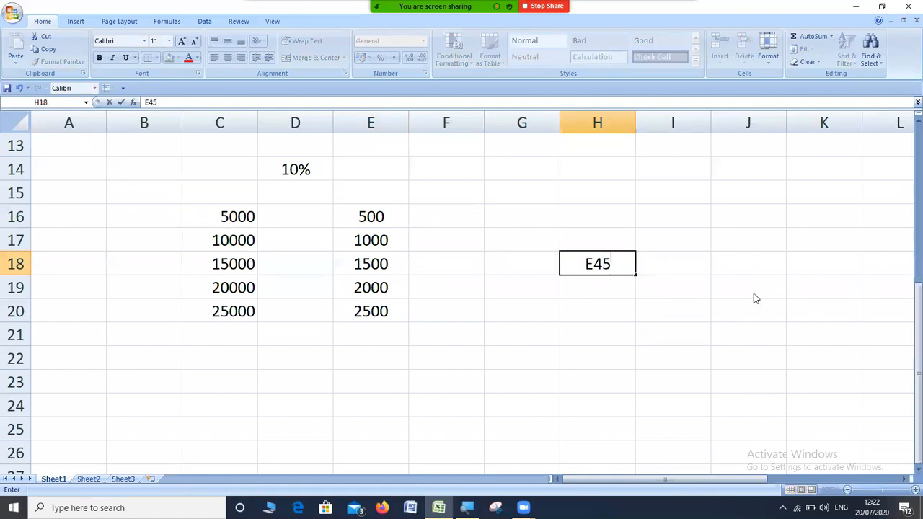
key("Left")
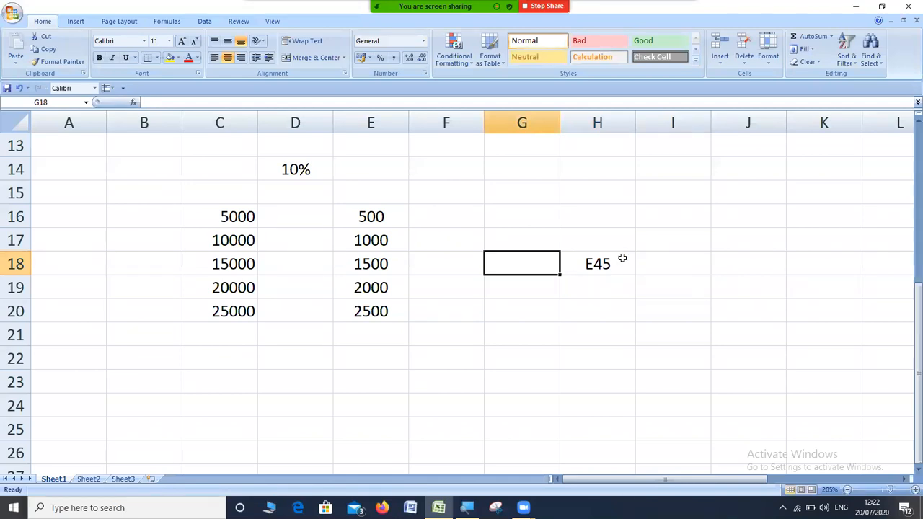
- Change the H18 text to the mixed reference $E45 and highlight its row number 45
double_click(590, 264)
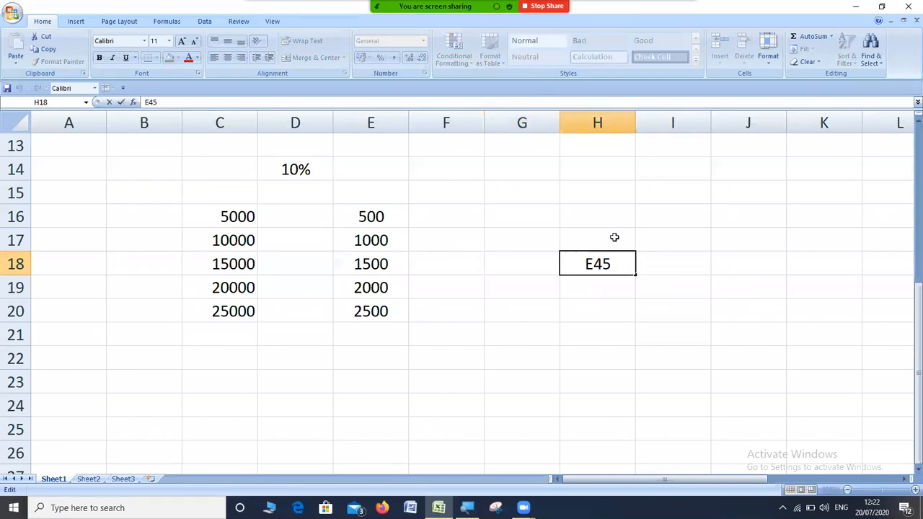
type("$")
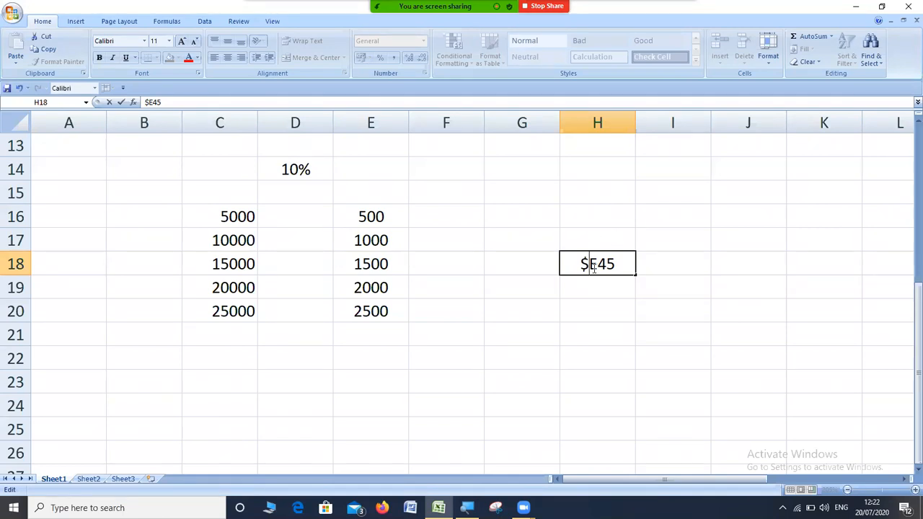
left_click_drag(598, 264, 624, 285)
left_click(610, 261)
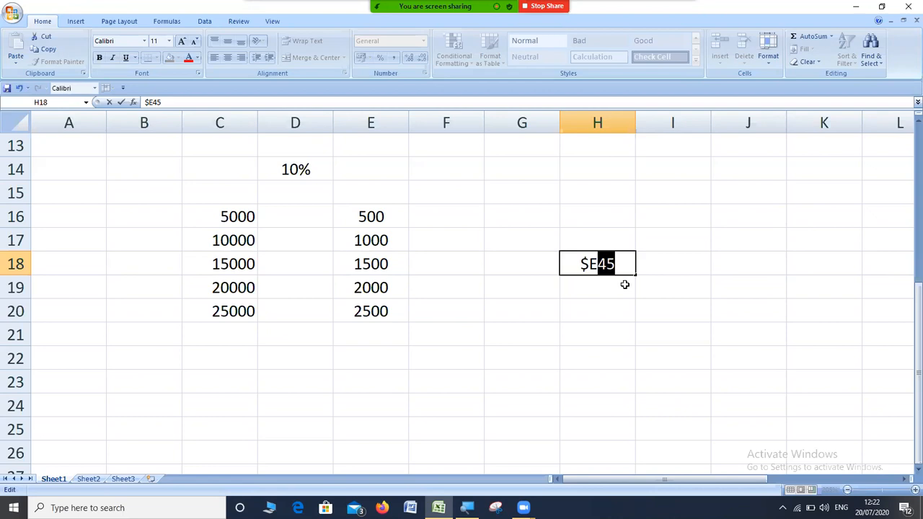
- Change the H18 text to the mixed reference E$45 and highlight its column letter and row number in turn
left_click(586, 265)
key("BackSpace")
type("$")
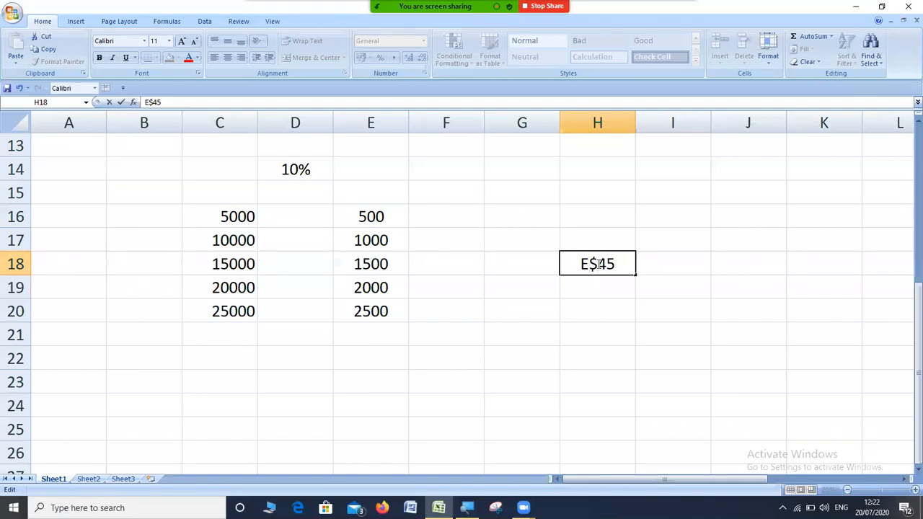
left_click_drag(590, 265, 583, 266)
left_click_drag(597, 264, 618, 264)
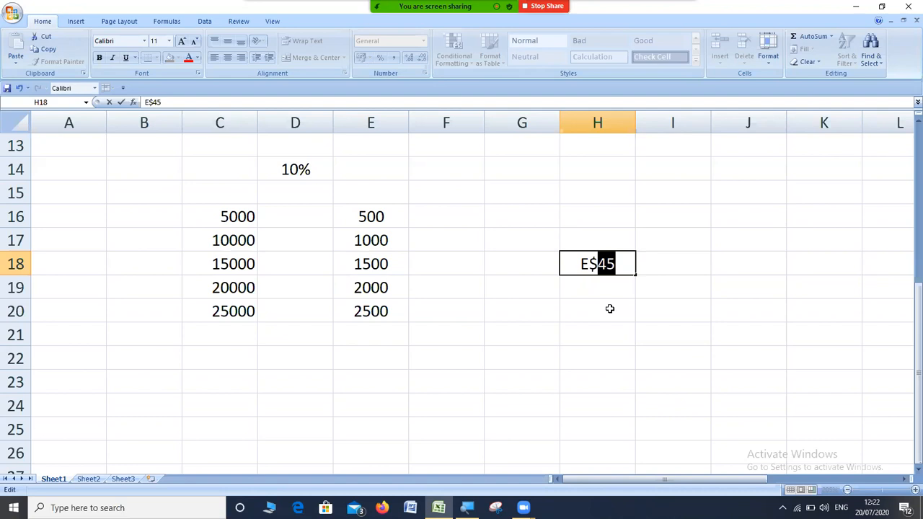
- Finish editing the E$45 text and clear cell H18
left_click(609, 309)
key("Up")
key("Up")
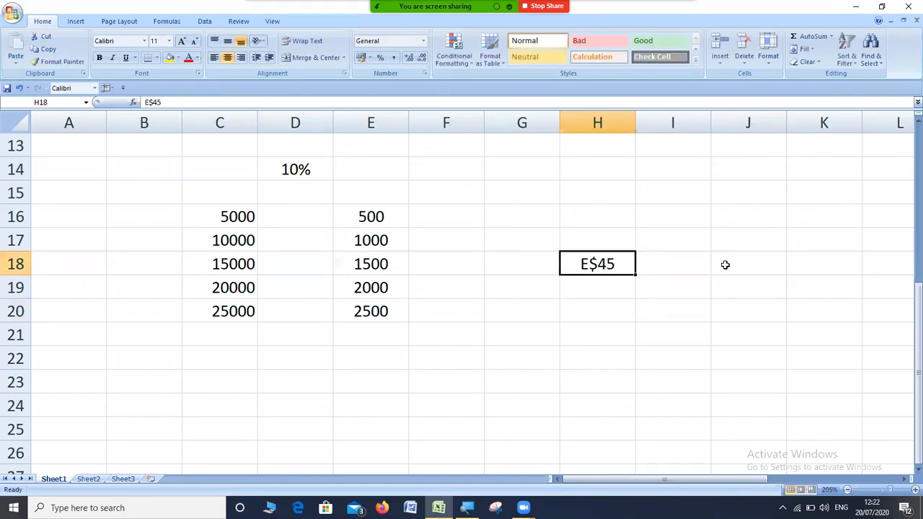
key("Delete")
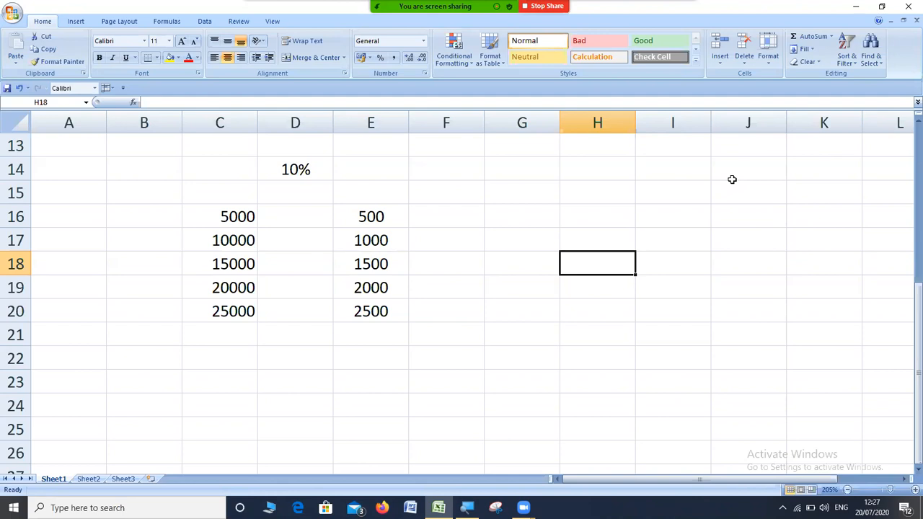
type("=")
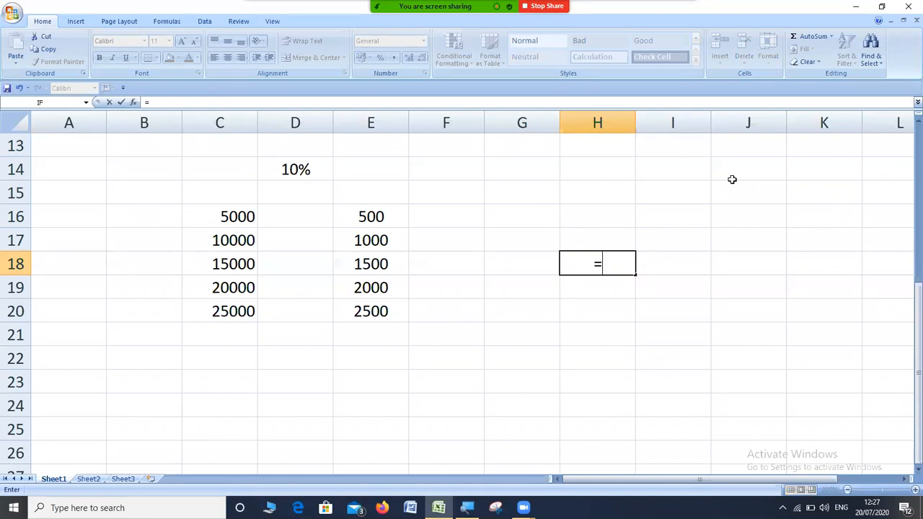
type("avera")
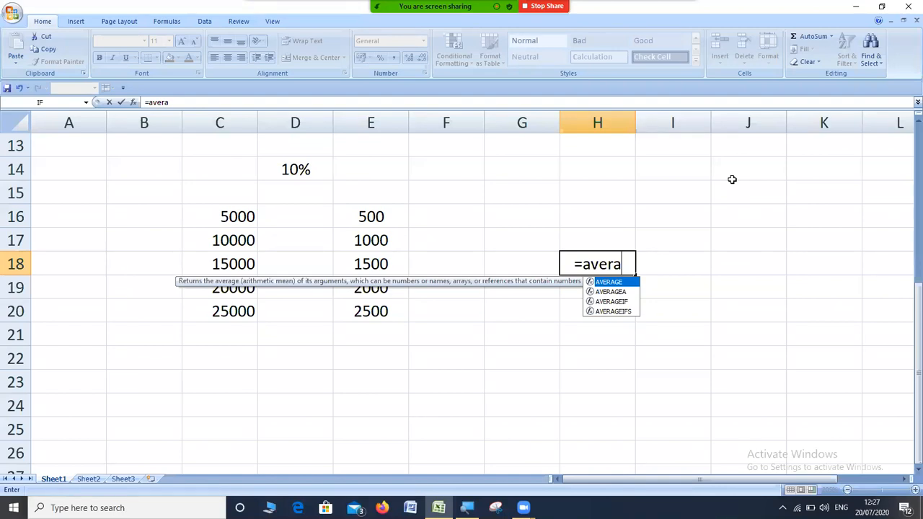
key("Return")
key("Up")
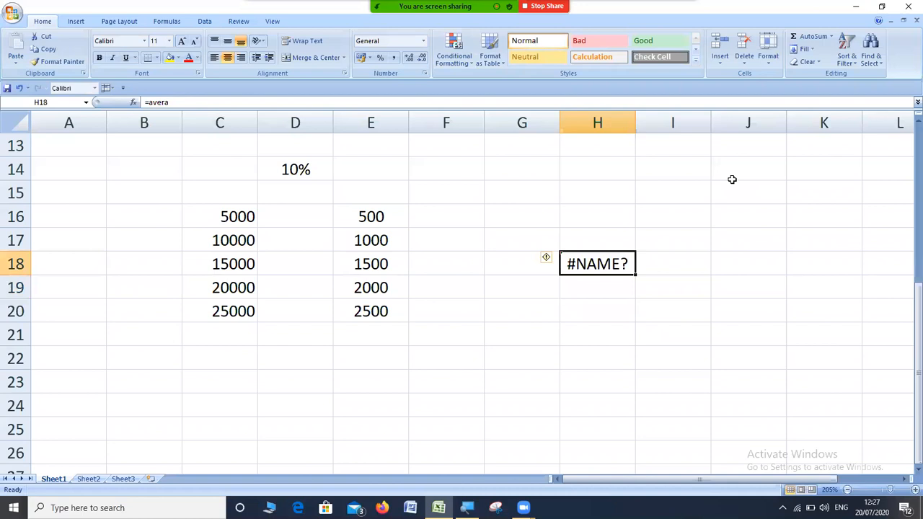
key("Delete")
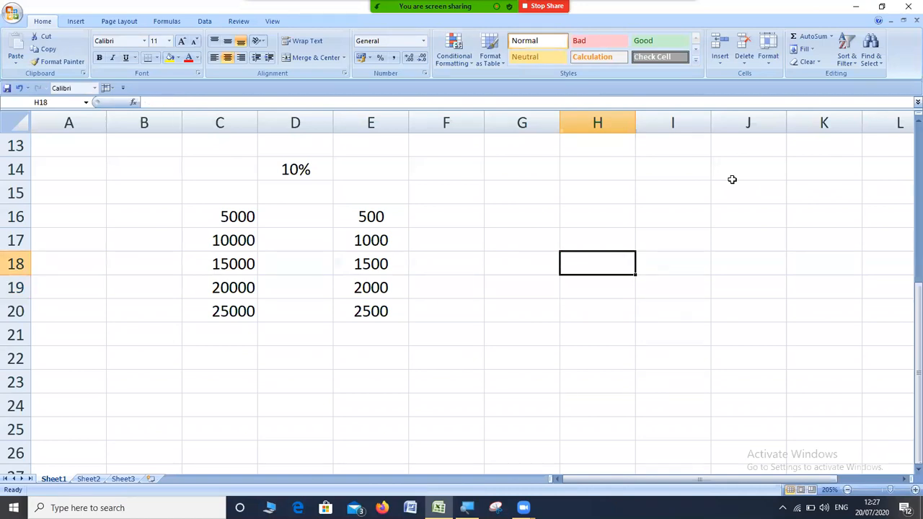
- Enter the formula =AVERAGE(E16:E20) in cell H18 and reselect that cell
type("=ave")
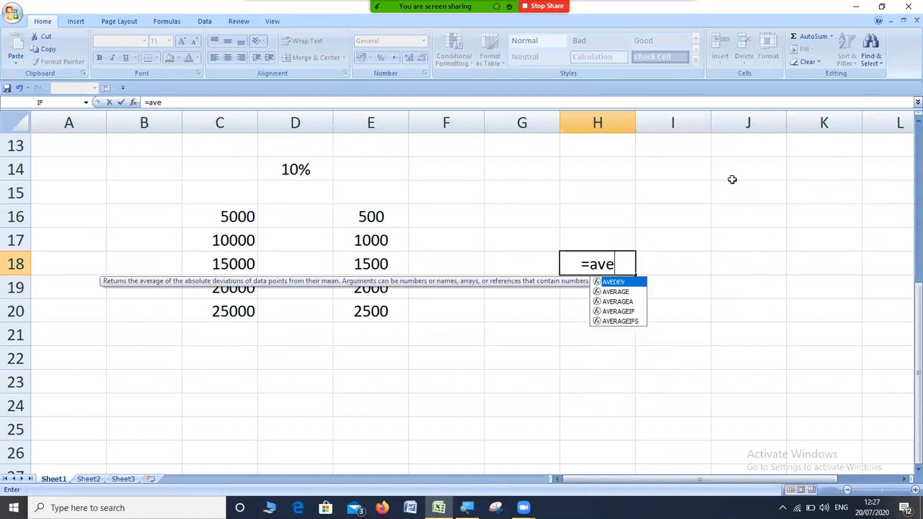
key("BackSpace")
key("BackSpace")
type("vera")
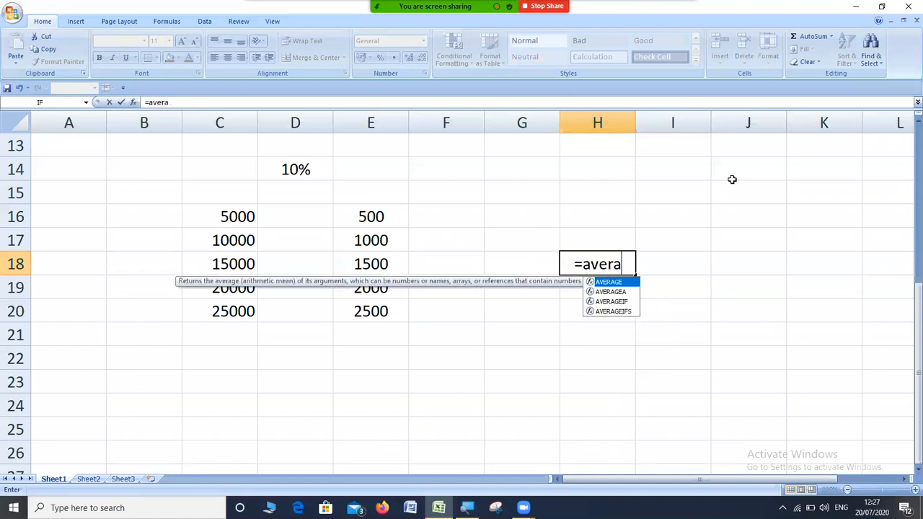
key("BackSpace")
type("ge")
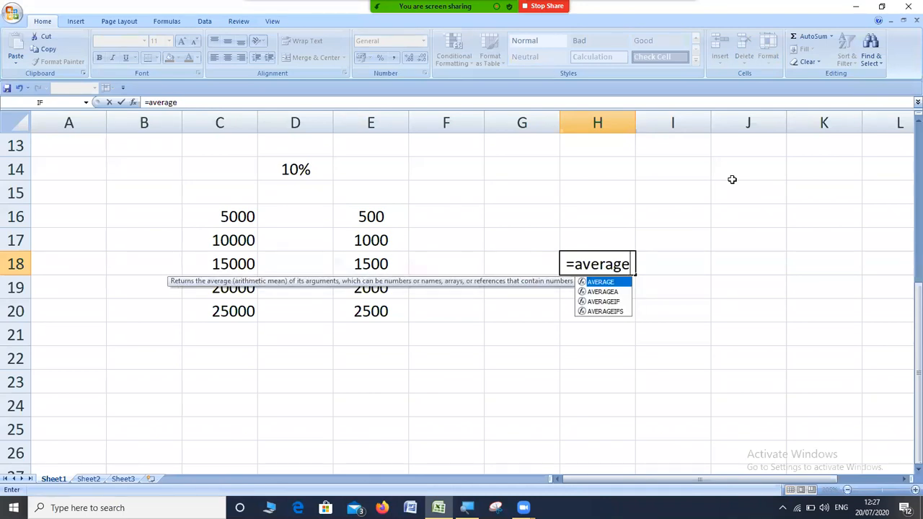
type("(")
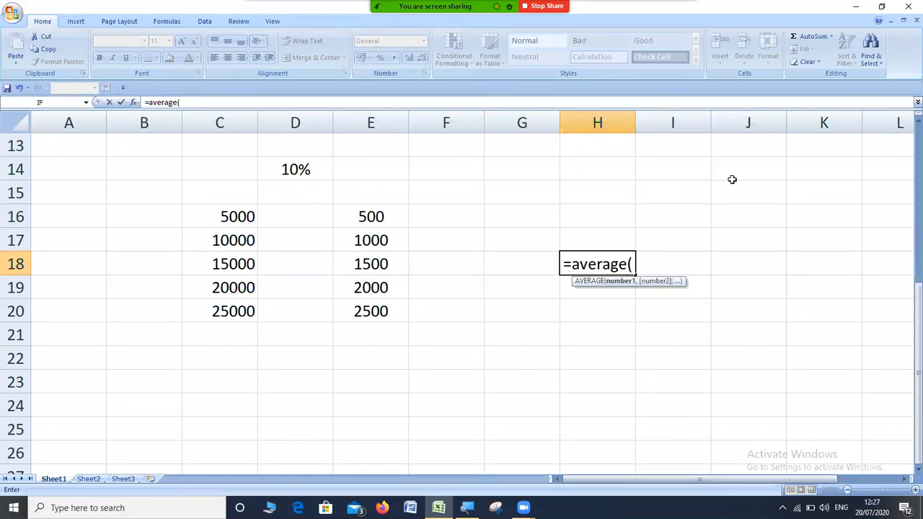
type(")")
key("Return")
key("Return")
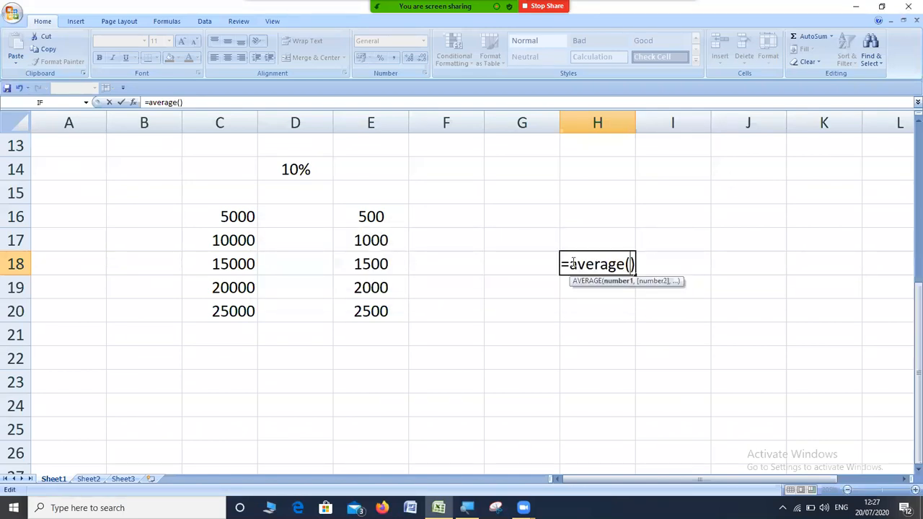
left_click_drag(378, 215, 392, 356)
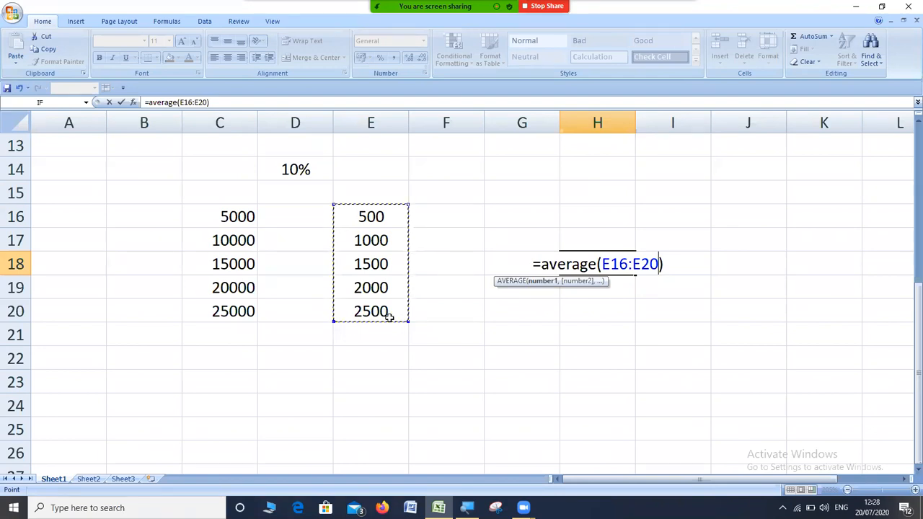
key("Return")
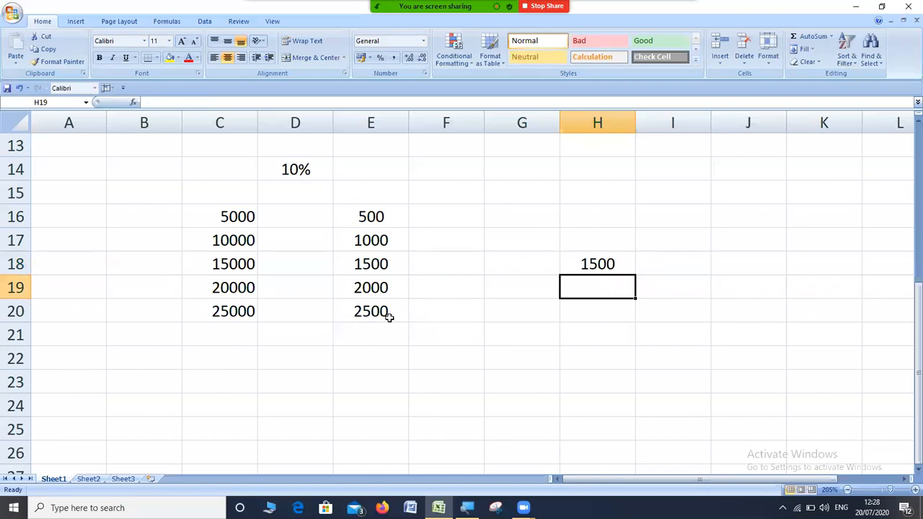
key("Up")
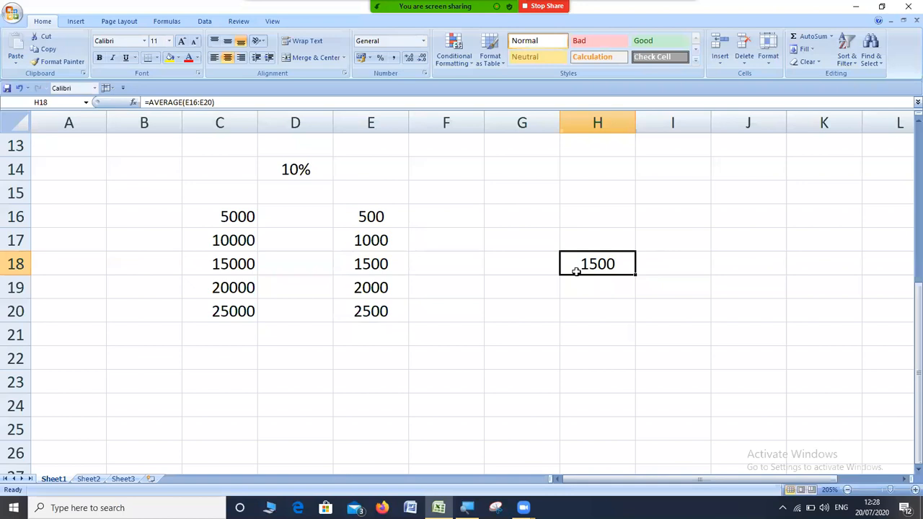
- Open the AVERAGE formula in H18 to examine the range it covers
left_click(679, 16)
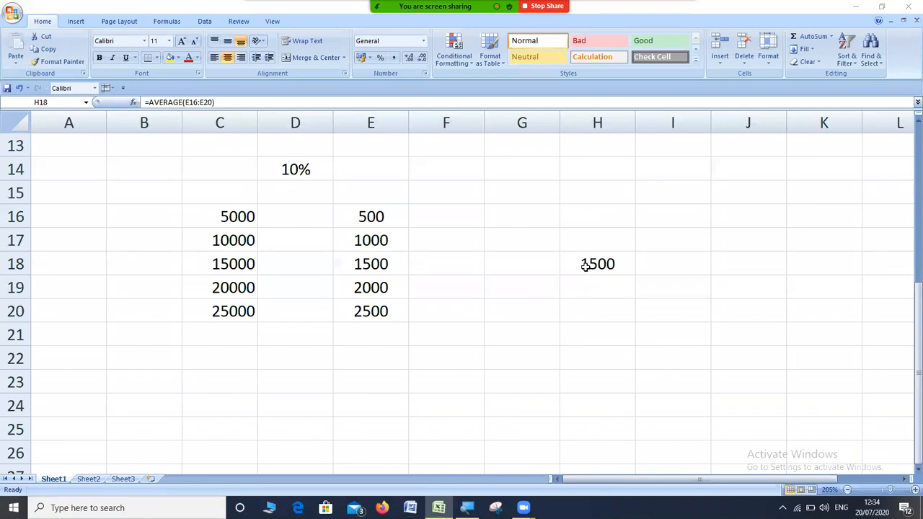
left_click(585, 265)
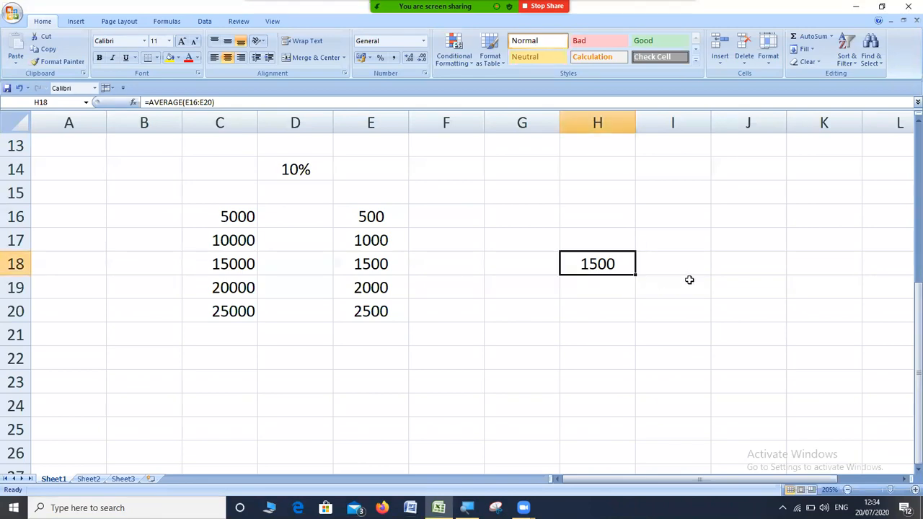
key("F2")
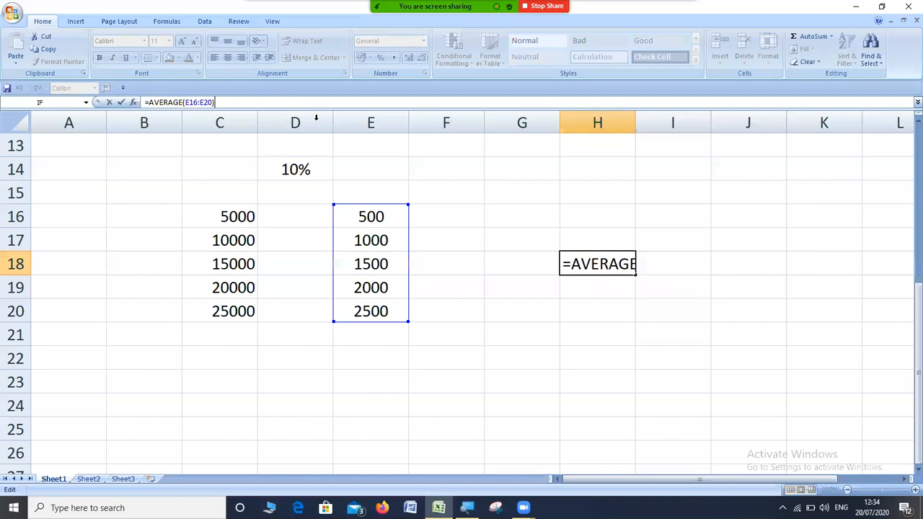
- Select E16:E20 and use Magnifier at 200% to examine the selection's Average, Count and Sum in the status bar
left_click_drag(363, 213, 364, 312)
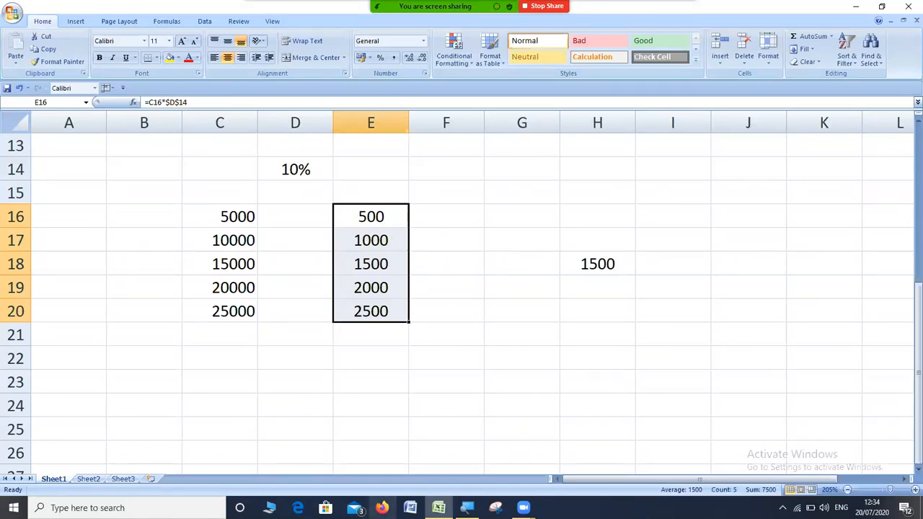
left_click(467, 508)
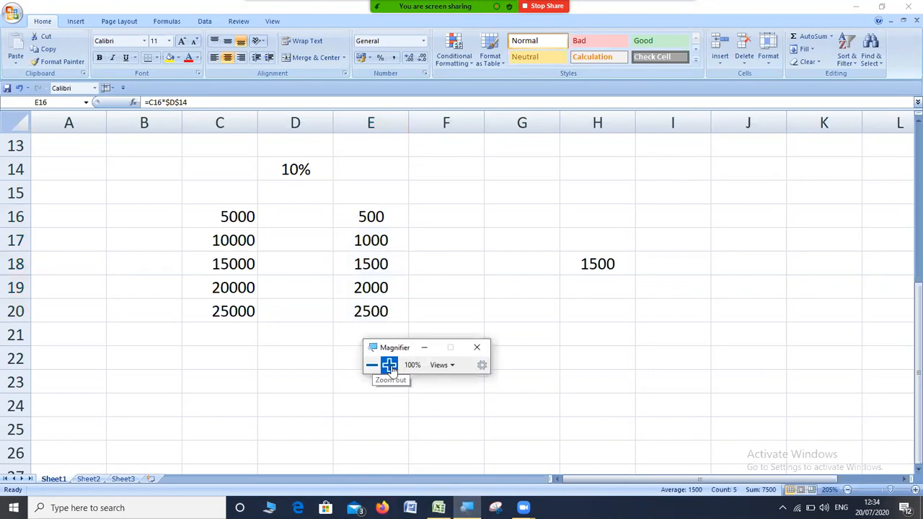
left_click(389, 366)
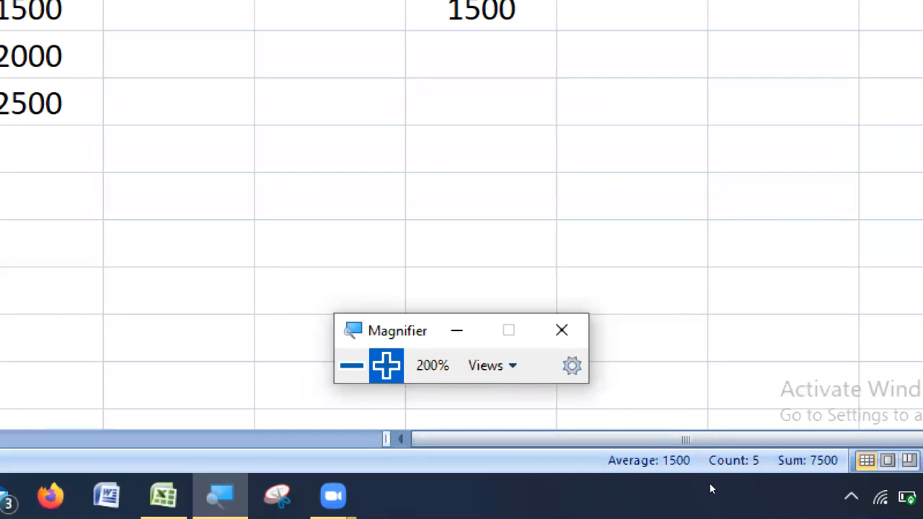
left_click(535, 448)
left_click(637, 429)
- Open the H18 formula, highlight its (E16:E20) argument, and leave the formula without changing it
left_click(595, 264)
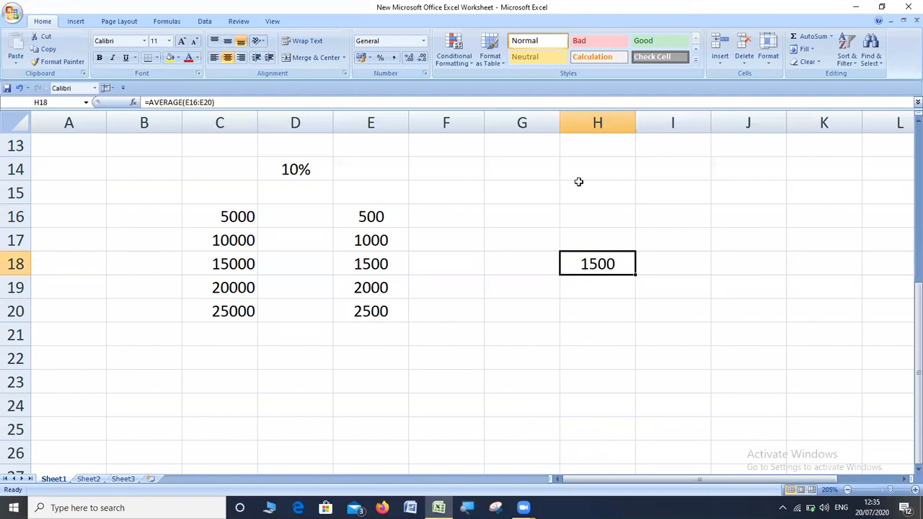
double_click(598, 257)
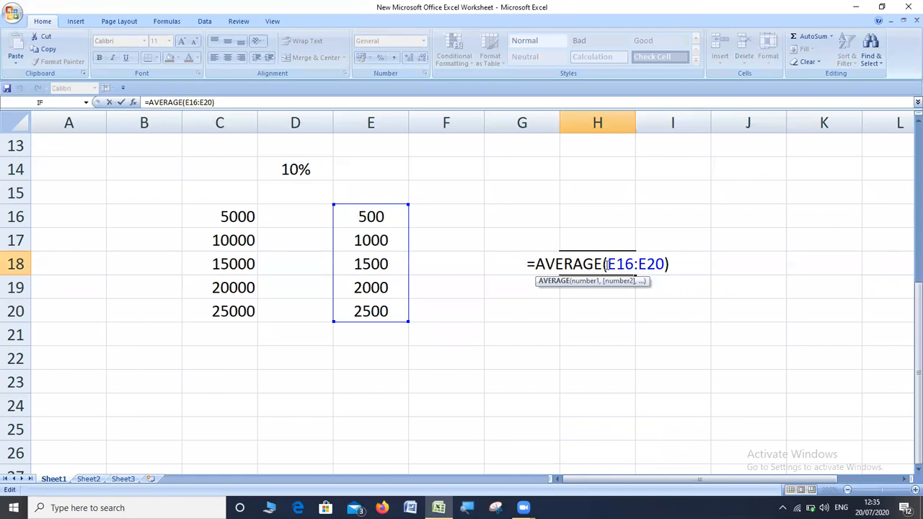
left_click_drag(606, 265, 664, 285)
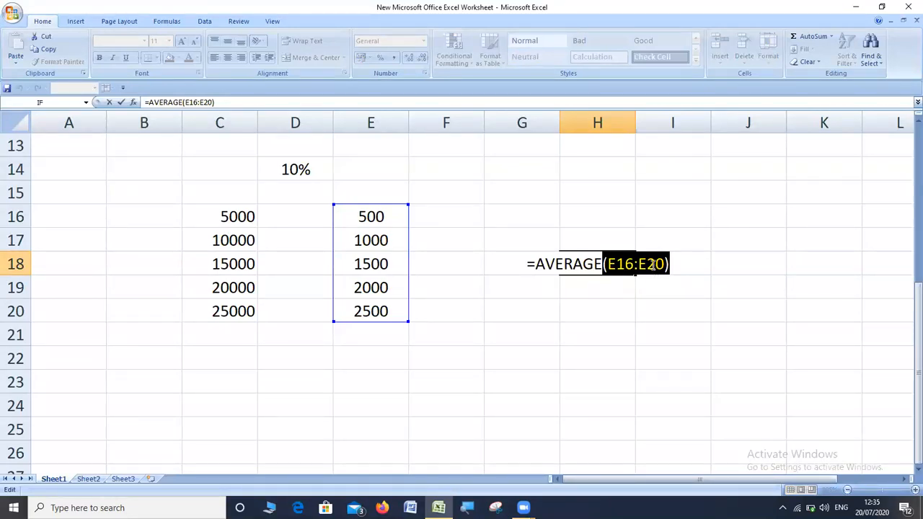
scroll(653, 265, "up", 1)
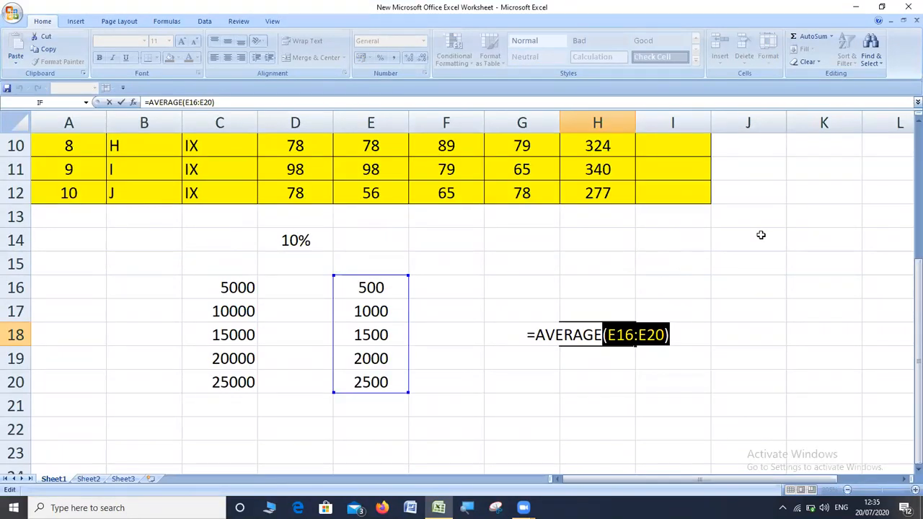
key("Escape")
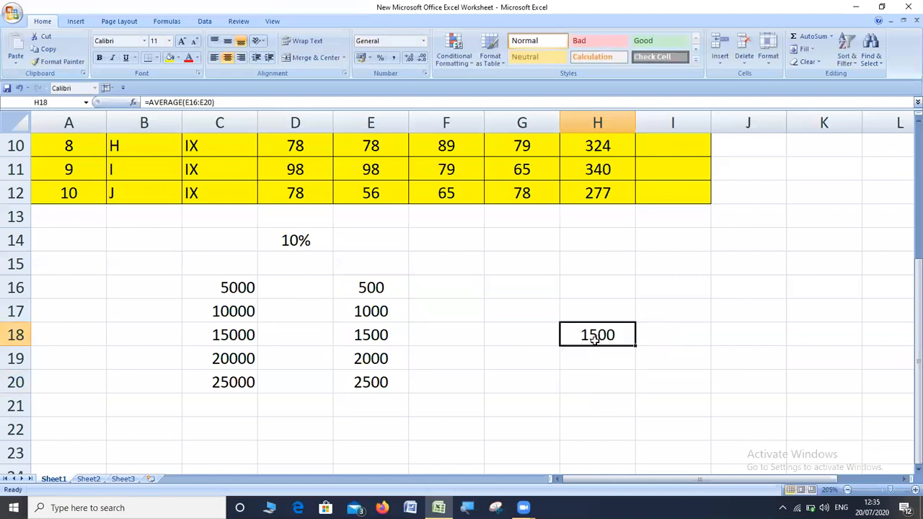
- Reopen the H18 formula, highlight the whole formula and its bracketed E16:E20 range in turn, and return to the selected cell
double_click(592, 339)
left_click_drag(528, 337, 686, 339)
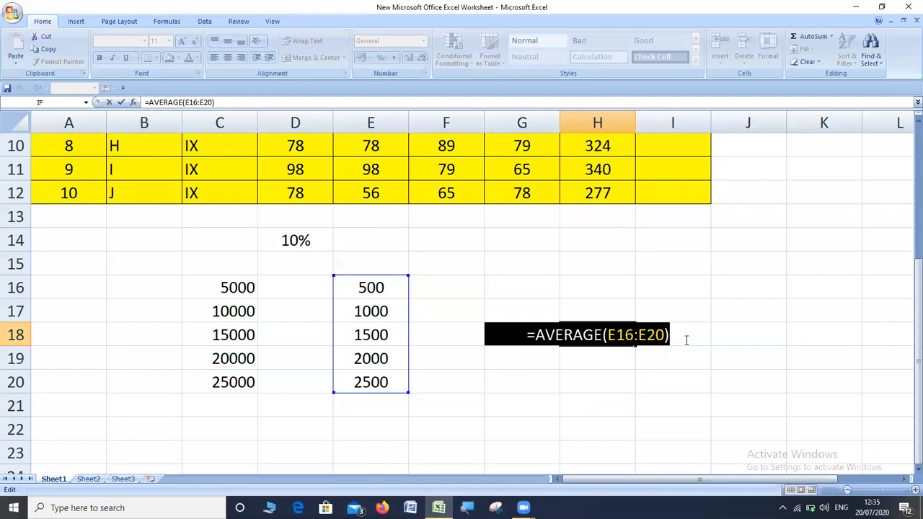
left_click(604, 336)
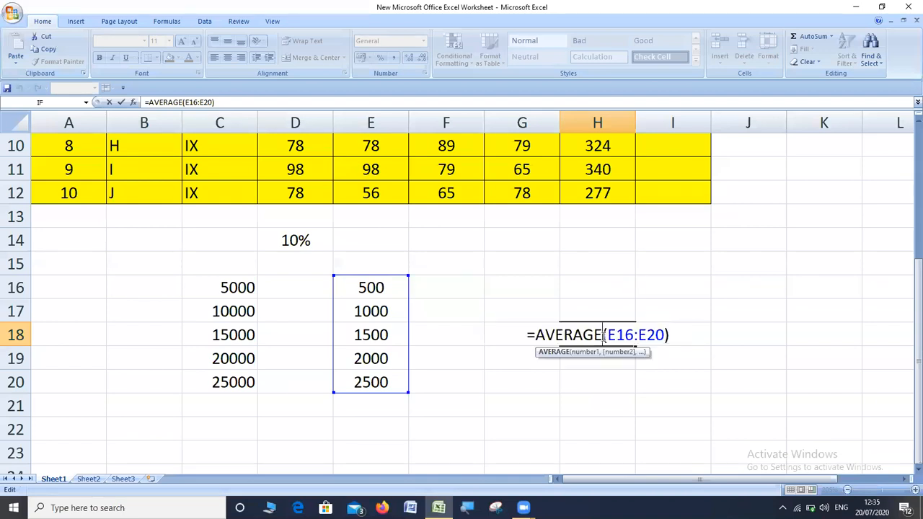
left_click_drag(604, 336, 668, 345)
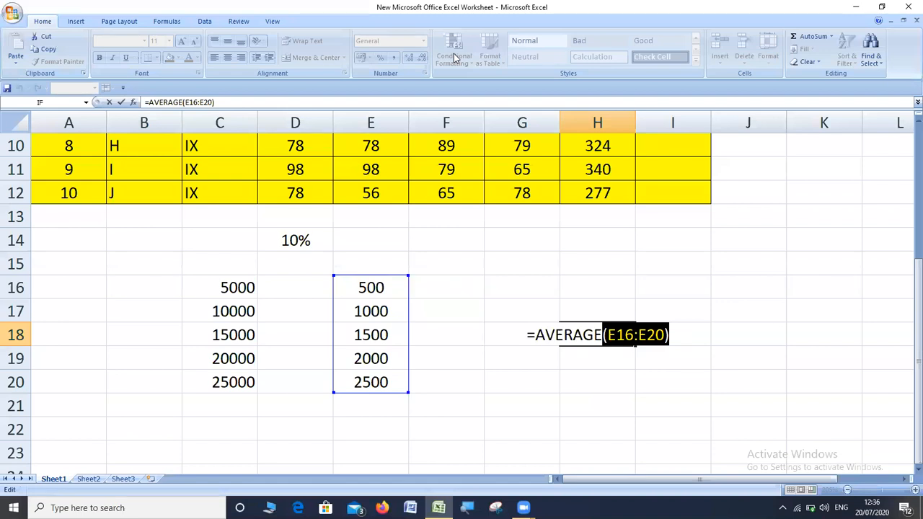
left_click(515, 287)
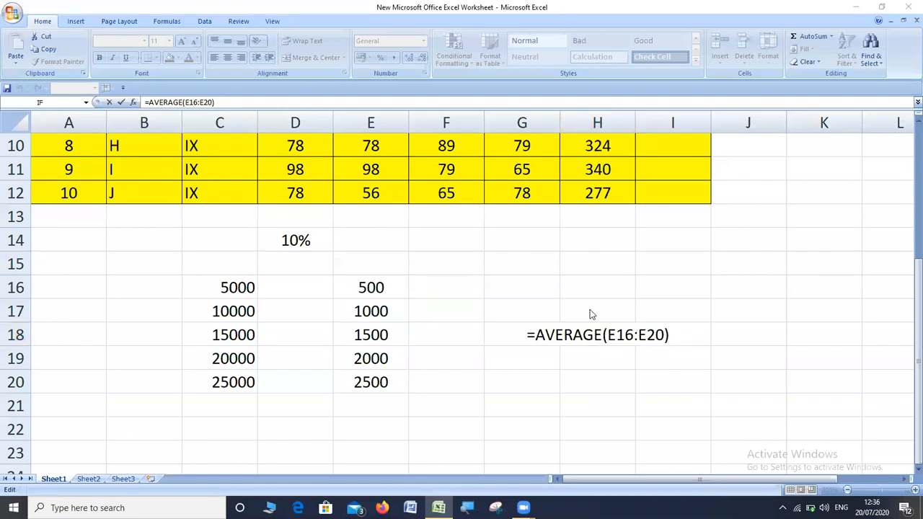
left_click(584, 334)
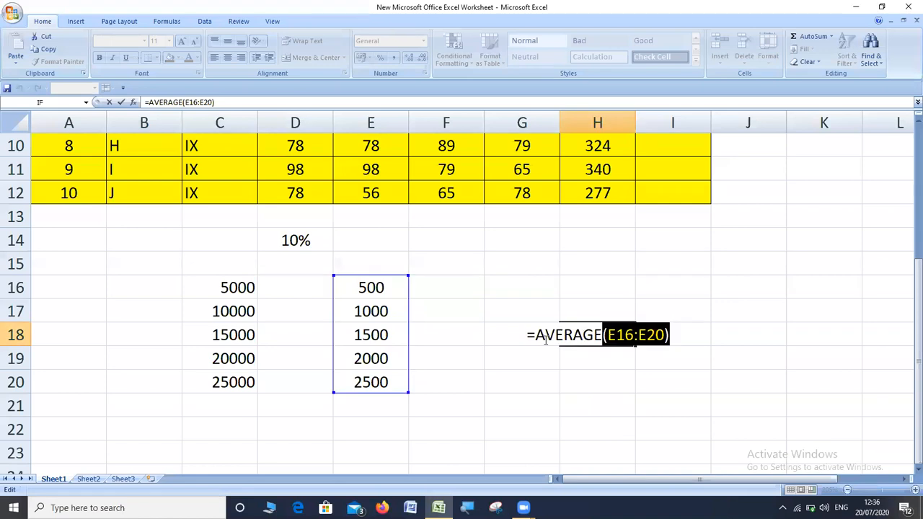
key("Return")
left_click(606, 336)
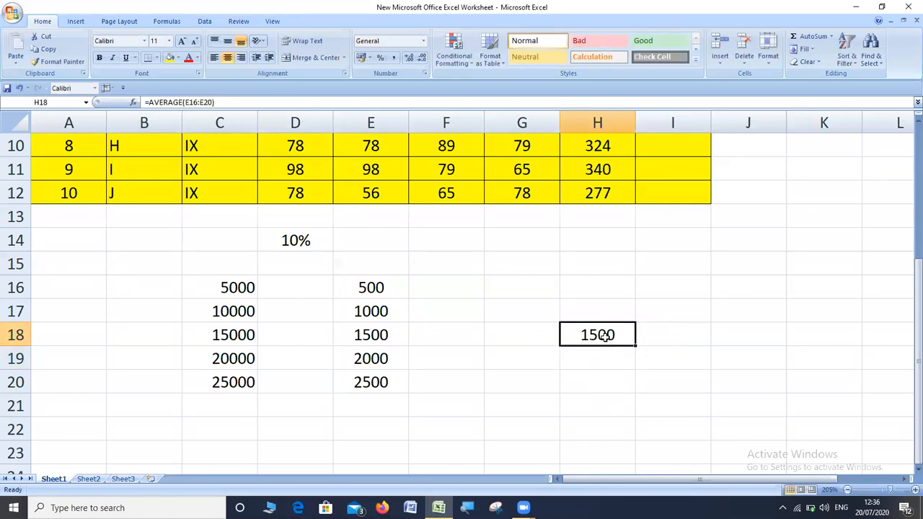